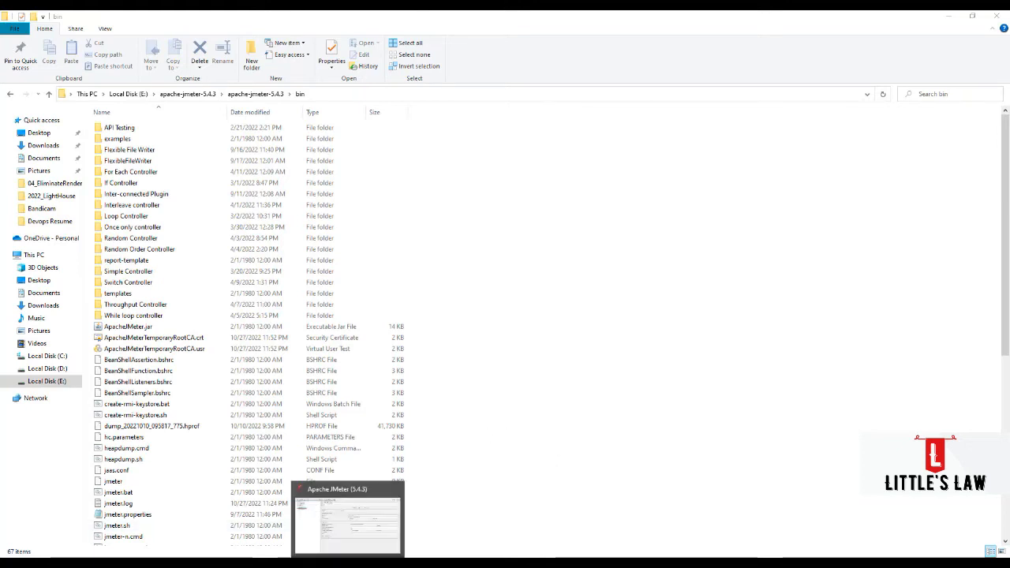
# - Switch to Apache JMeter and begin a new test plan from the Recording template
pyautogui.click(348, 562)
pyautogui.click(8, 28)
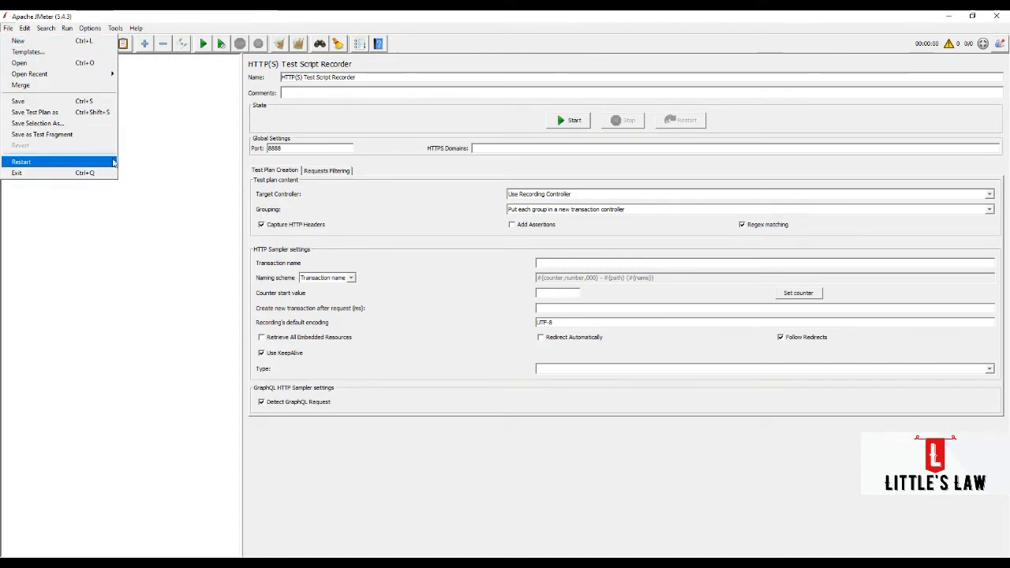
pyautogui.click(47, 54)
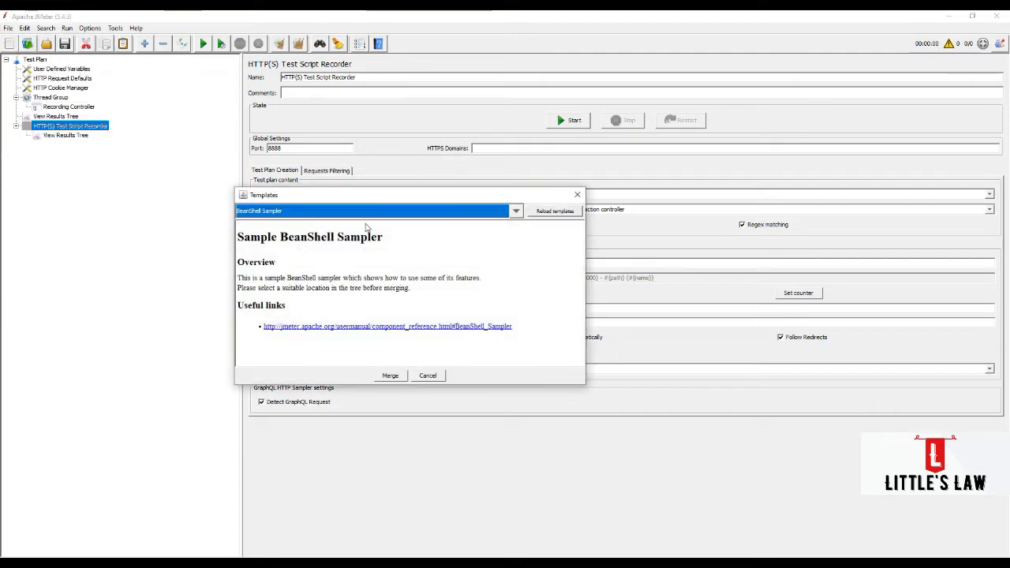
pyautogui.click(515, 210)
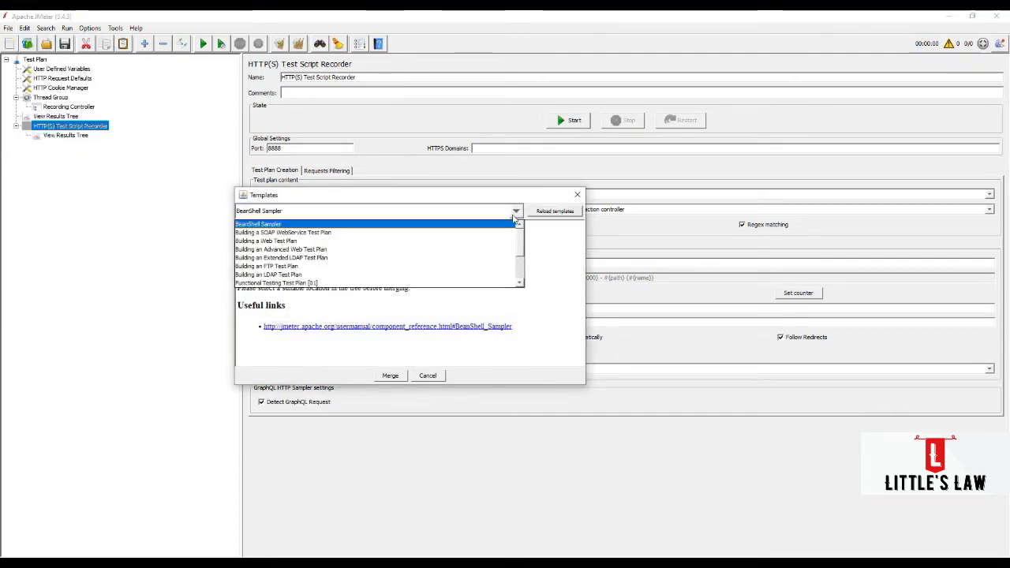
pyautogui.scroll(-2, 320, 268)
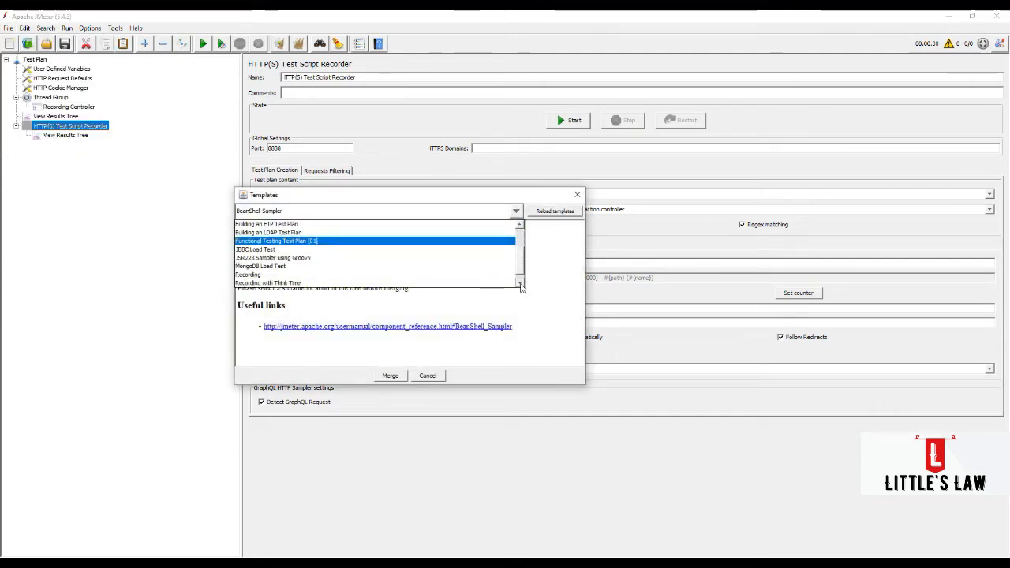
pyautogui.click(311, 266)
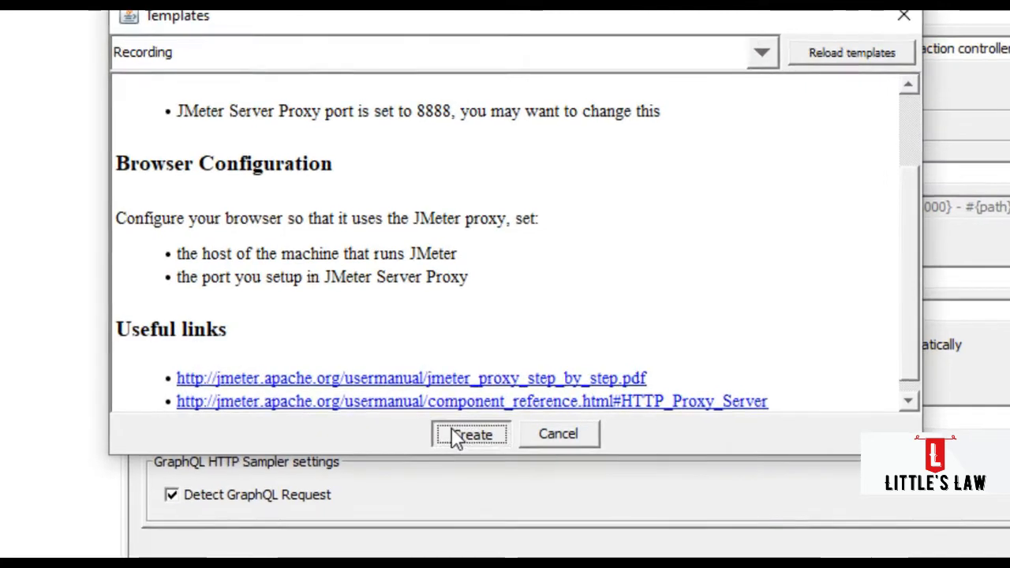
pyautogui.click(391, 375)
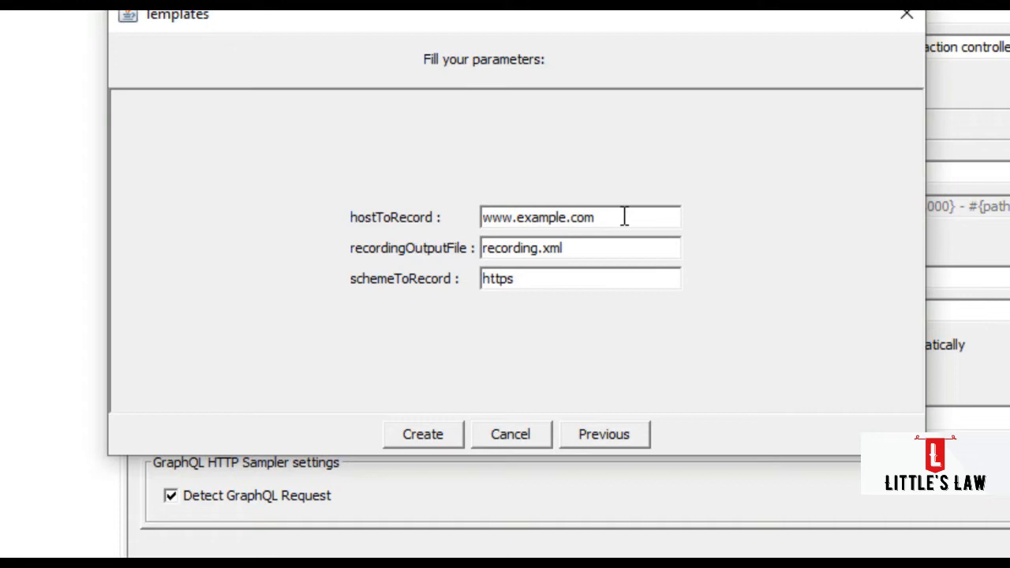
# - Set the template's host to record to 127.0.0.1
pyautogui.moveTo(622, 217); pyautogui.dragTo(345, 221)
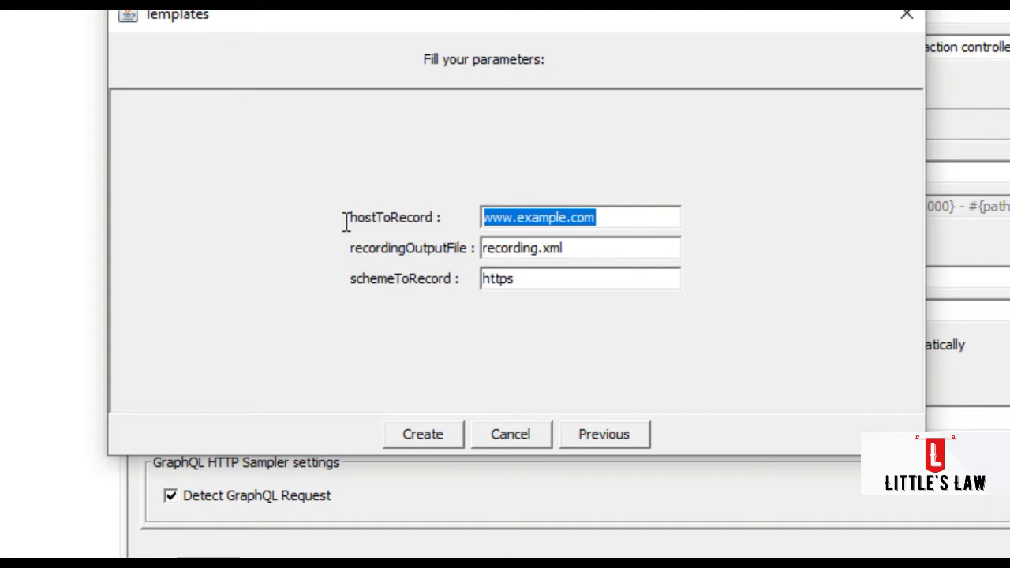
pyautogui.write('127')
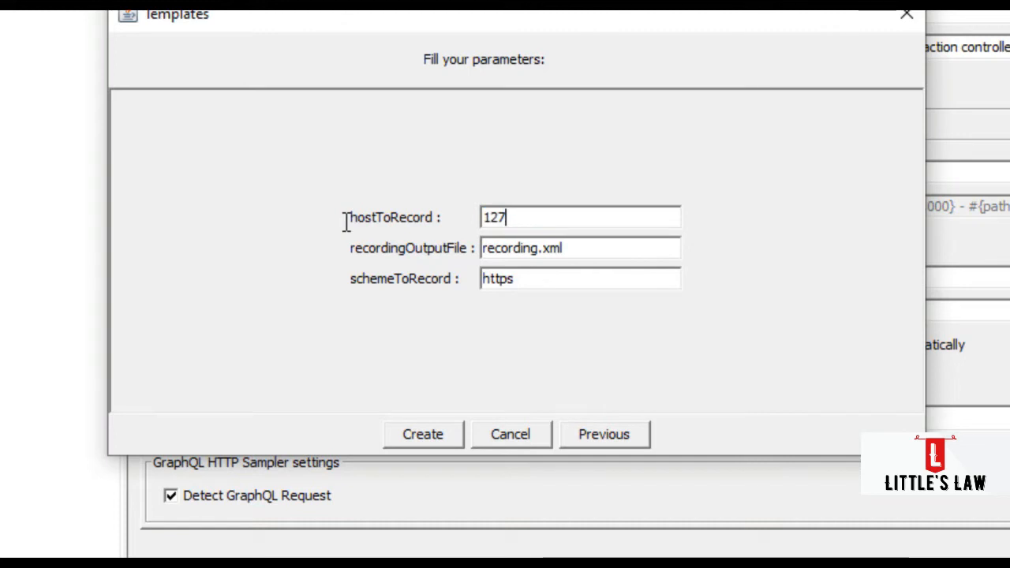
pyautogui.write('.0.0.1')
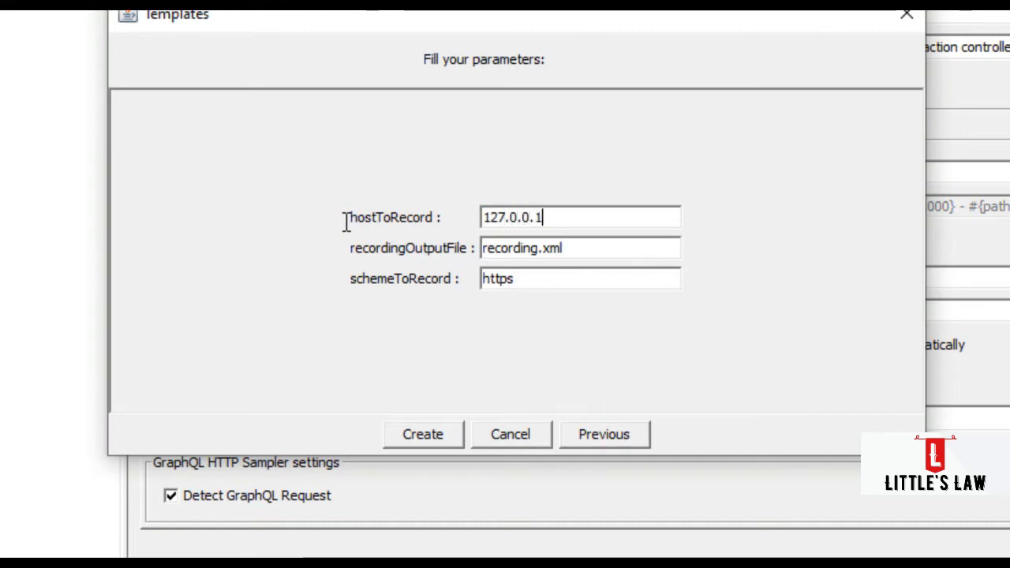
# - Set the template's host to record to localhost and the recording output file to recording.jmx
pyautogui.moveTo(590, 212); pyautogui.dragTo(482, 217)
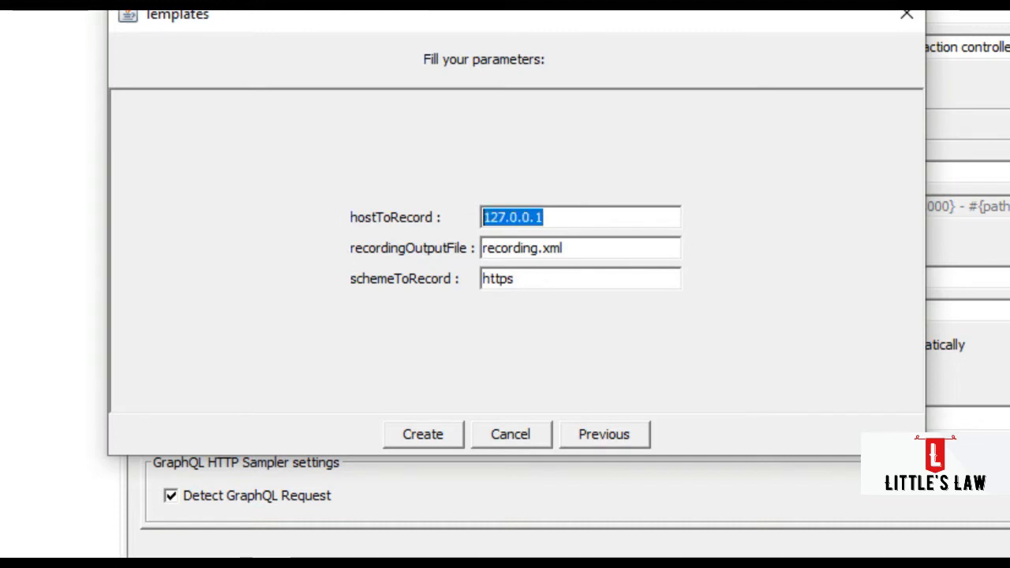
pyautogui.write('localhost')
pyautogui.press('Tab')
pyautogui.press('BackSpace')
pyautogui.press('BackSpace')
pyautogui.press('BackSpace')
pyautogui.write('jmx')
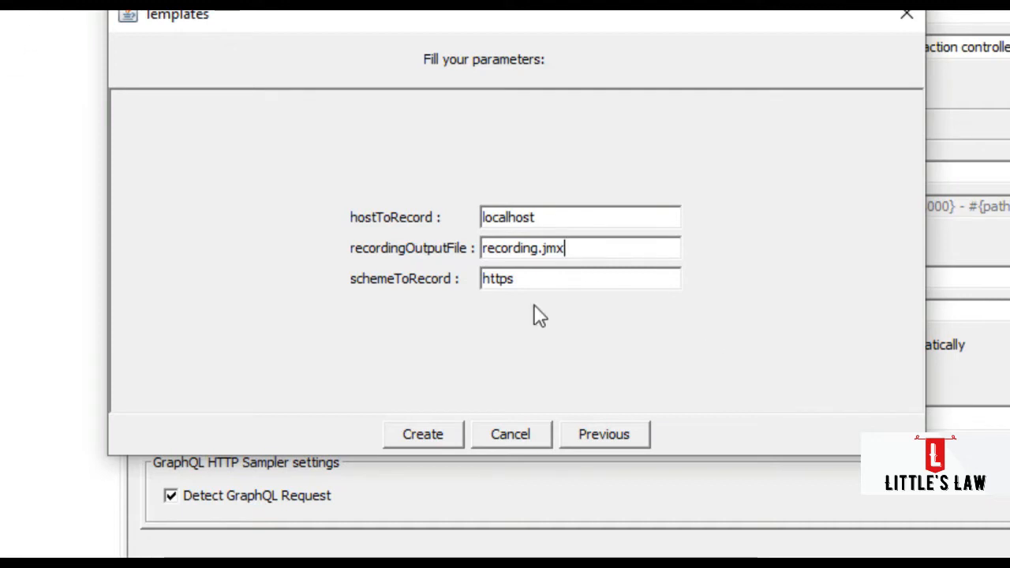
# - Enter https as the scheme to record and create the test plan, choosing to save the unsaved test items first
pyautogui.click(526, 277)
pyautogui.press('BackSpace')
pyautogui.write('s')
pyautogui.click(440, 424)
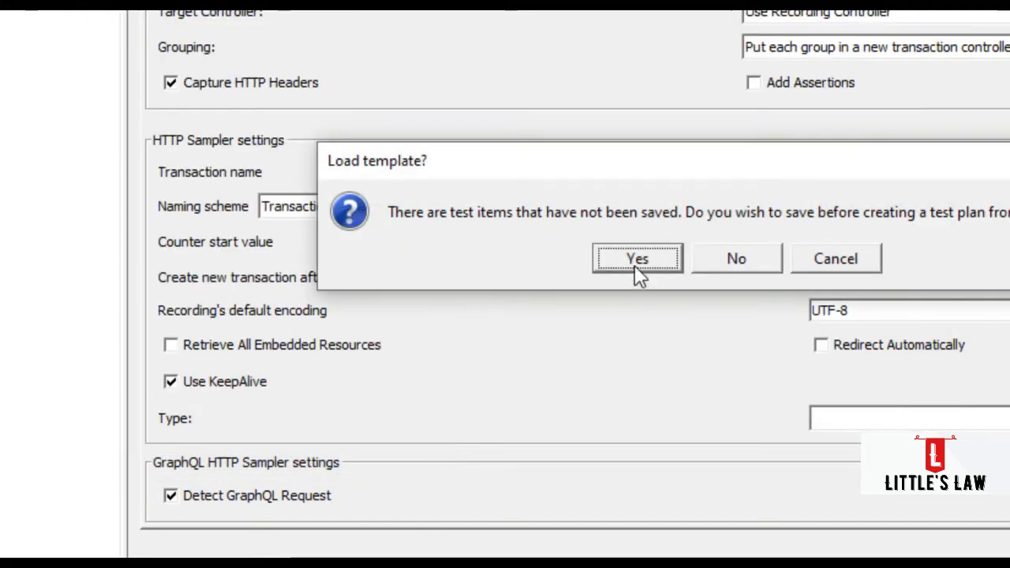
pyautogui.click(637, 260)
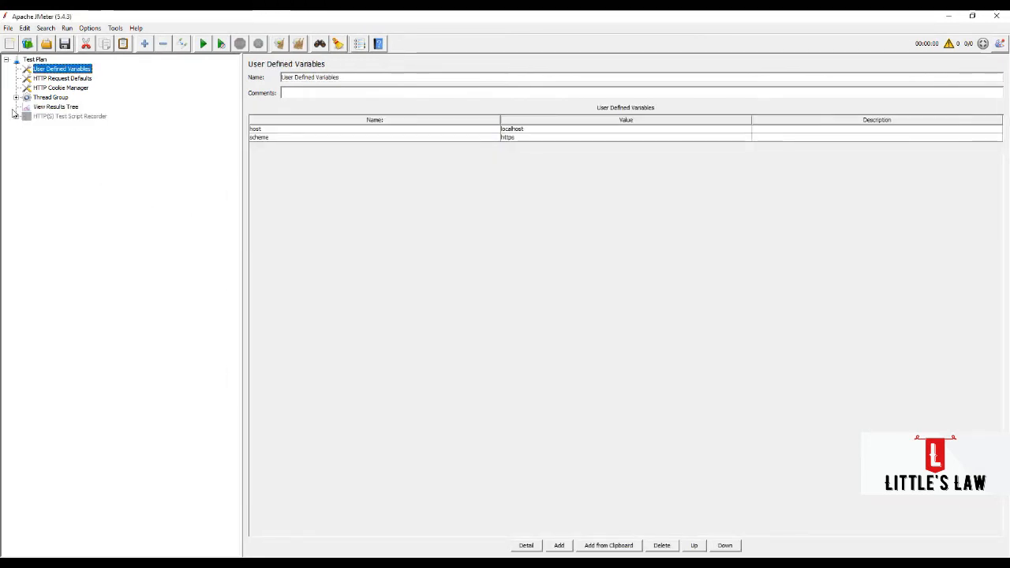
# - Enable the HTTP(S) Test Script Recorder in the new test plan
pyautogui.click(16, 116)
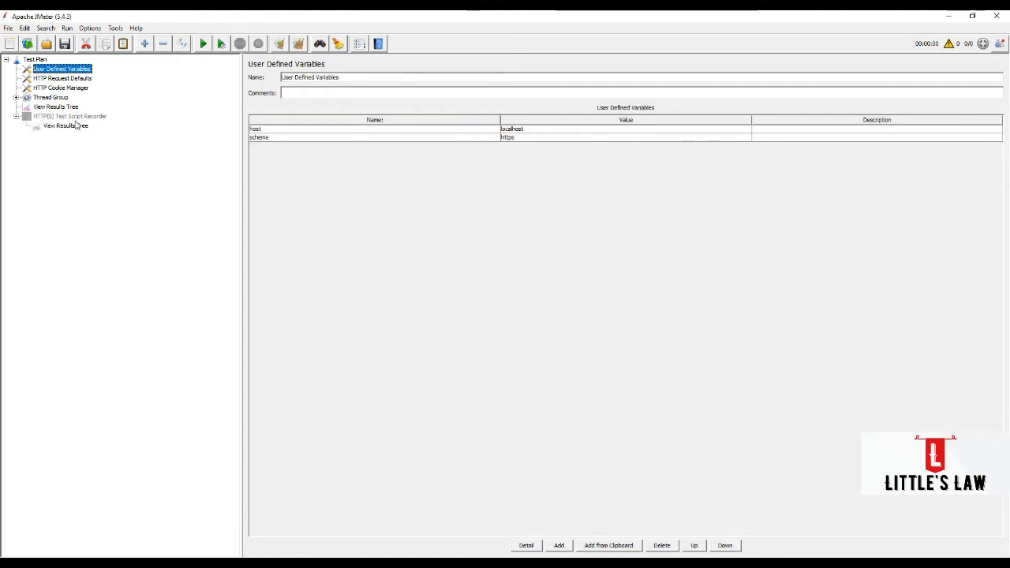
pyautogui.click(73, 118)
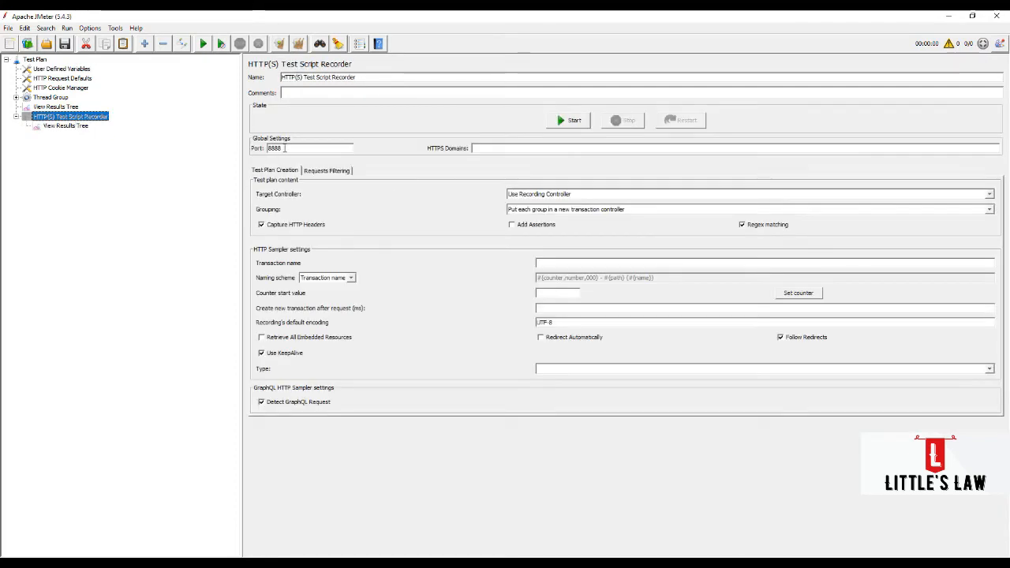
pyautogui.rightClick(61, 117)
pyautogui.moveTo(74, 122)
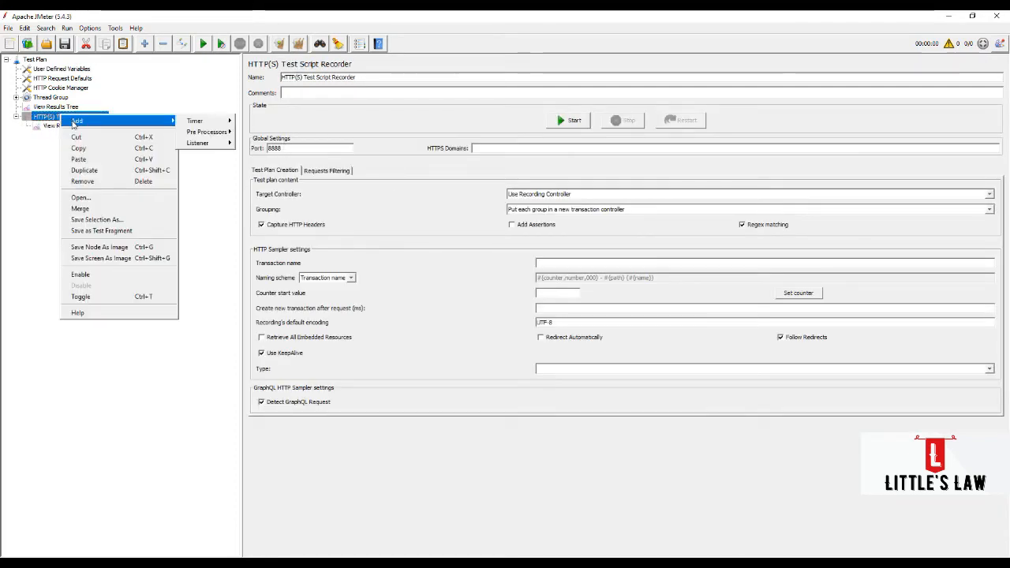
pyautogui.click(109, 275)
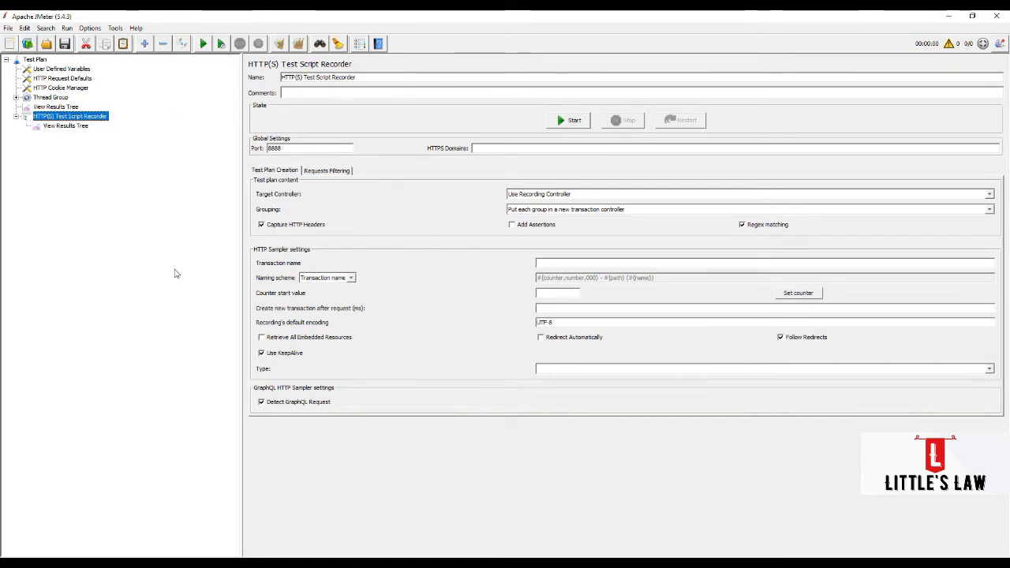
# - Start the test script recorder, acknowledge the root CA certificate notice and stop the recorder again
pyautogui.click(575, 122)
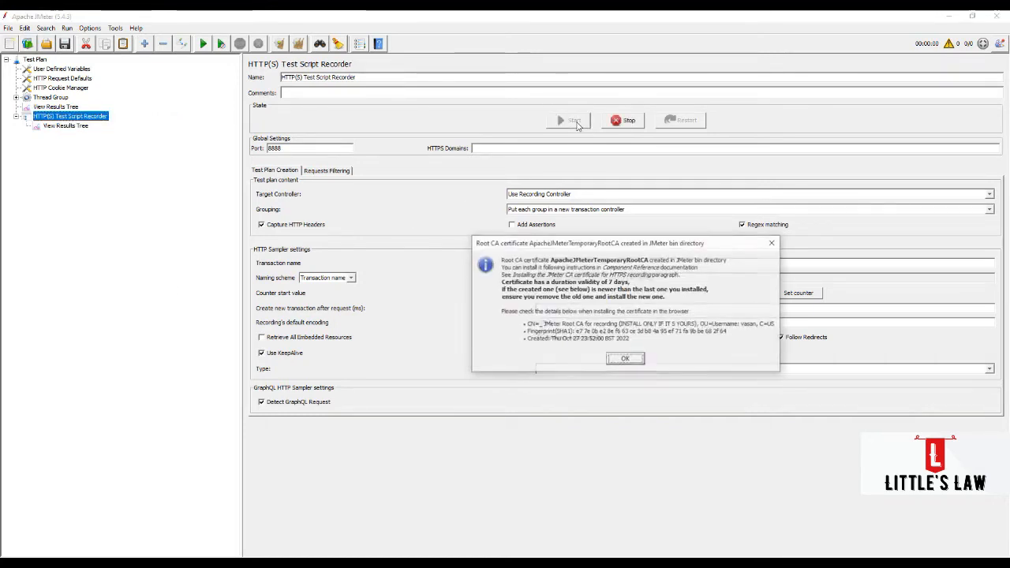
pyautogui.click(626, 359)
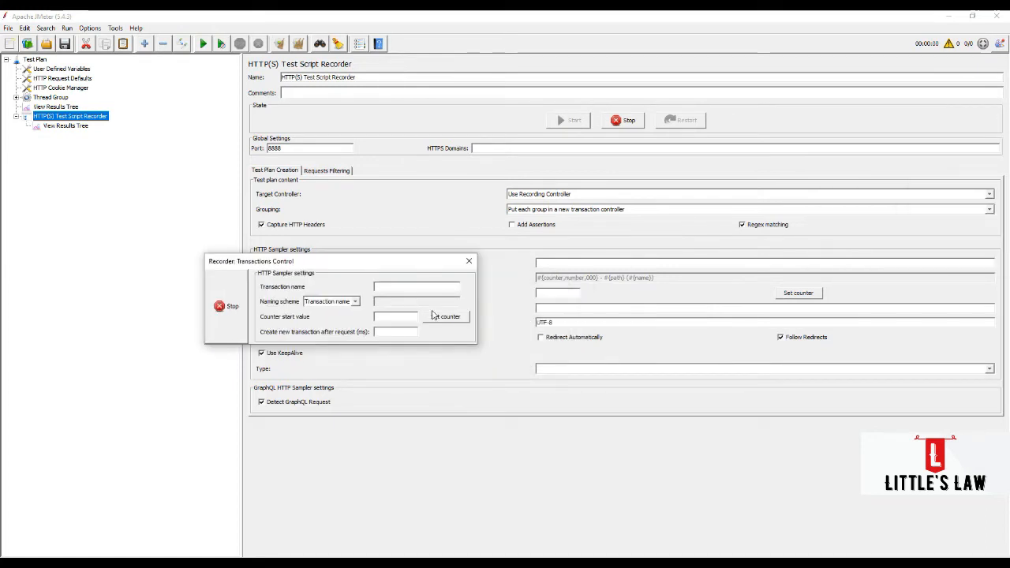
pyautogui.click(620, 122)
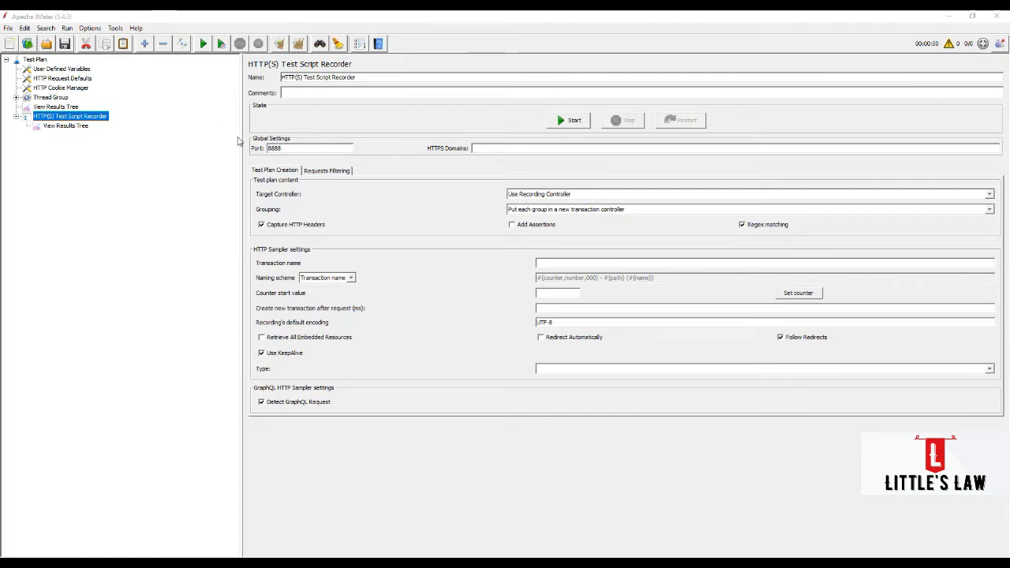
pyautogui.click(431, 124)
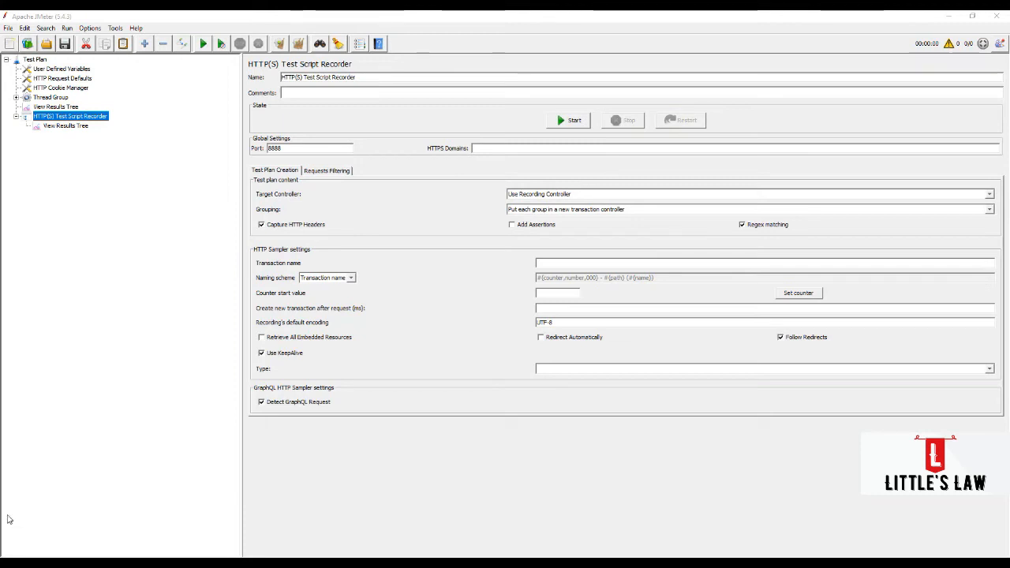
# - Search Windows for "device" and open Device Manager
pyautogui.click(38, 565)
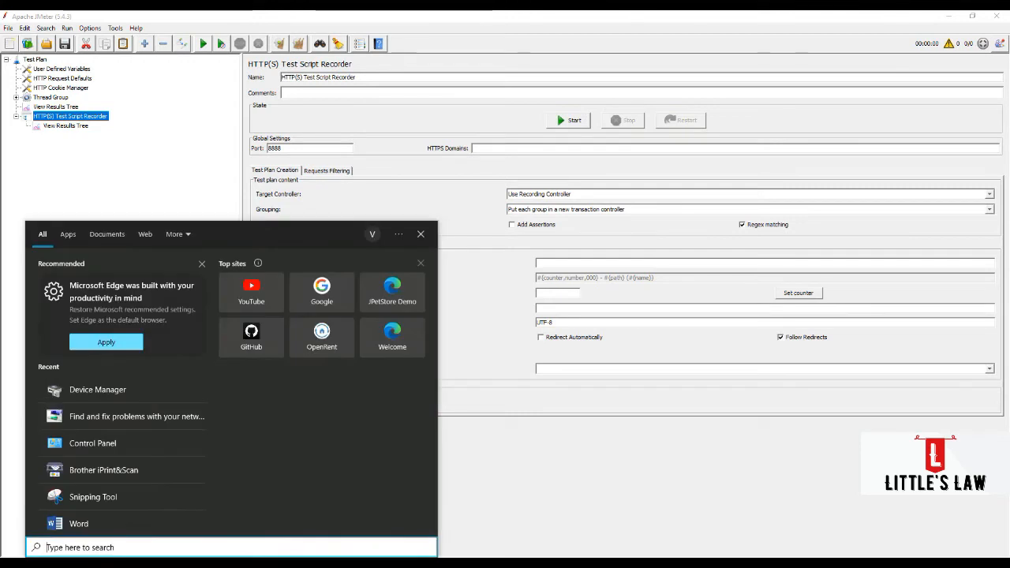
pyautogui.write('device')
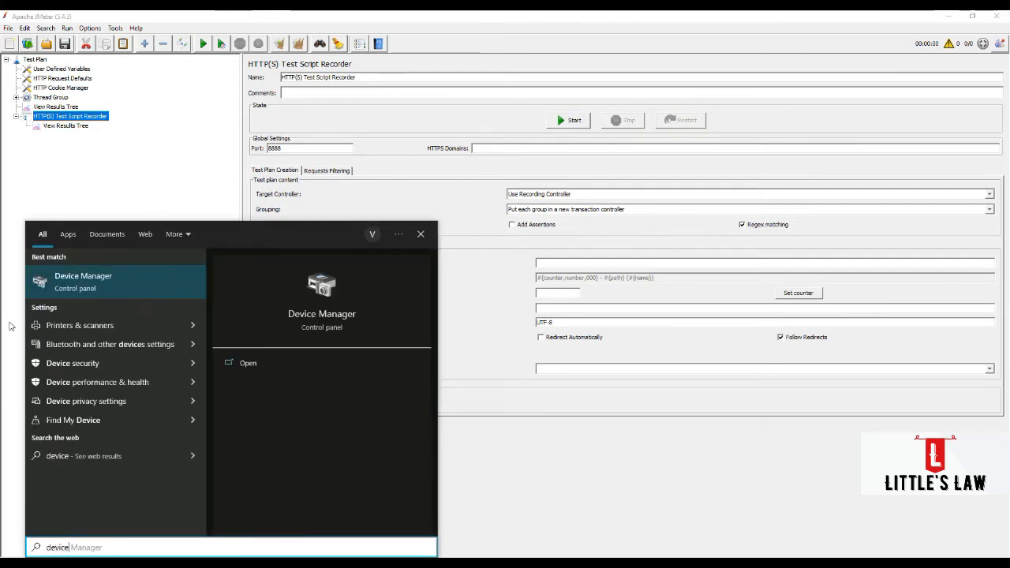
pyautogui.click(77, 288)
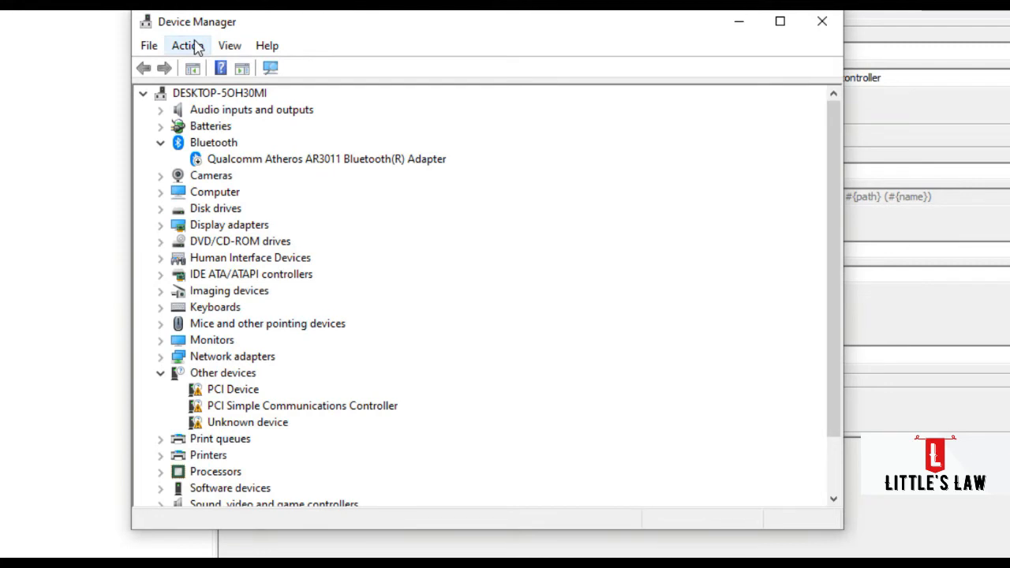
# - Select the computer's root entry in the device tree and start adding legacy hardware to it
pyautogui.click(196, 48)
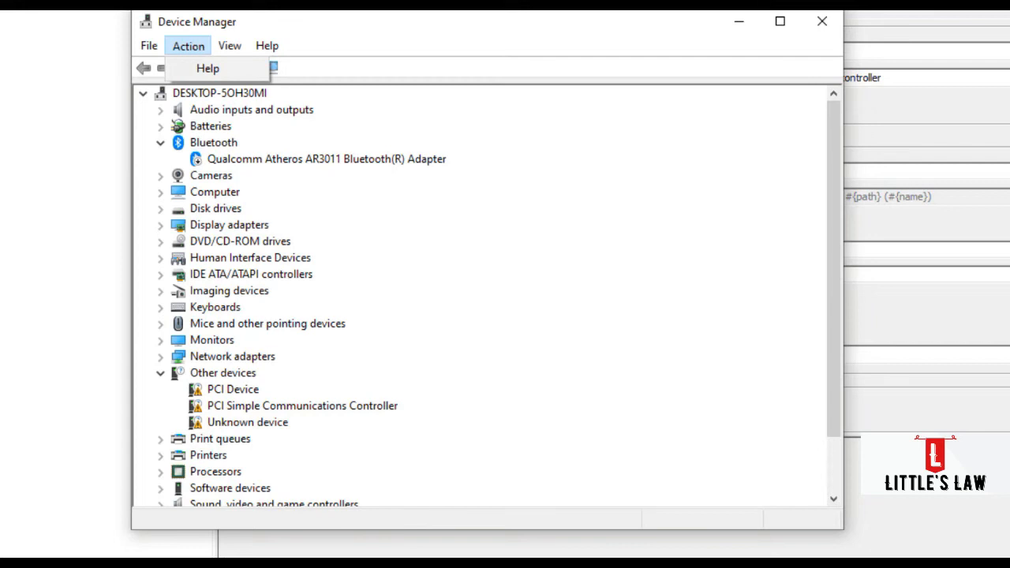
pyautogui.press('Escape')
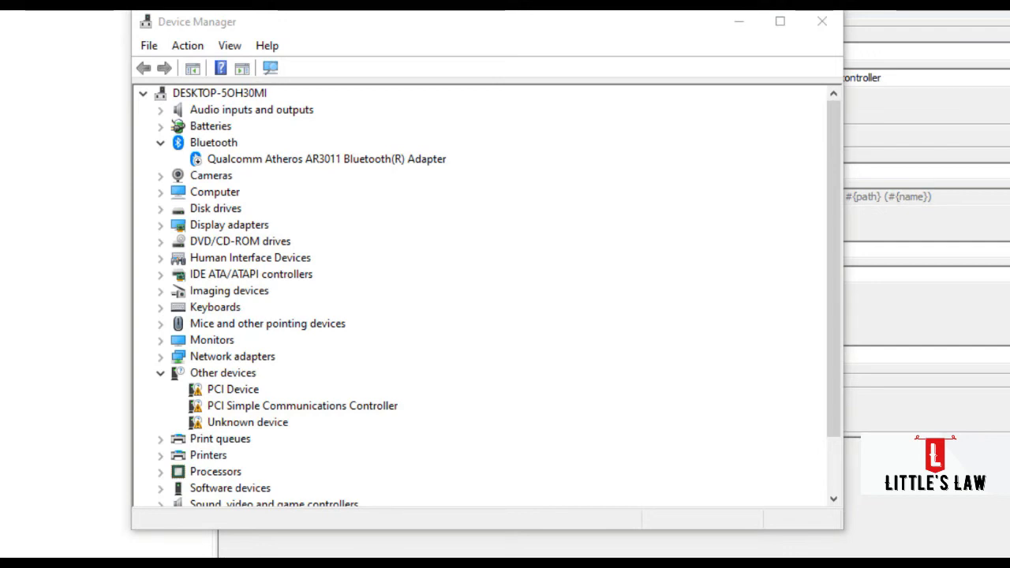
pyautogui.click(188, 45)
pyautogui.click(192, 94)
pyautogui.click(189, 46)
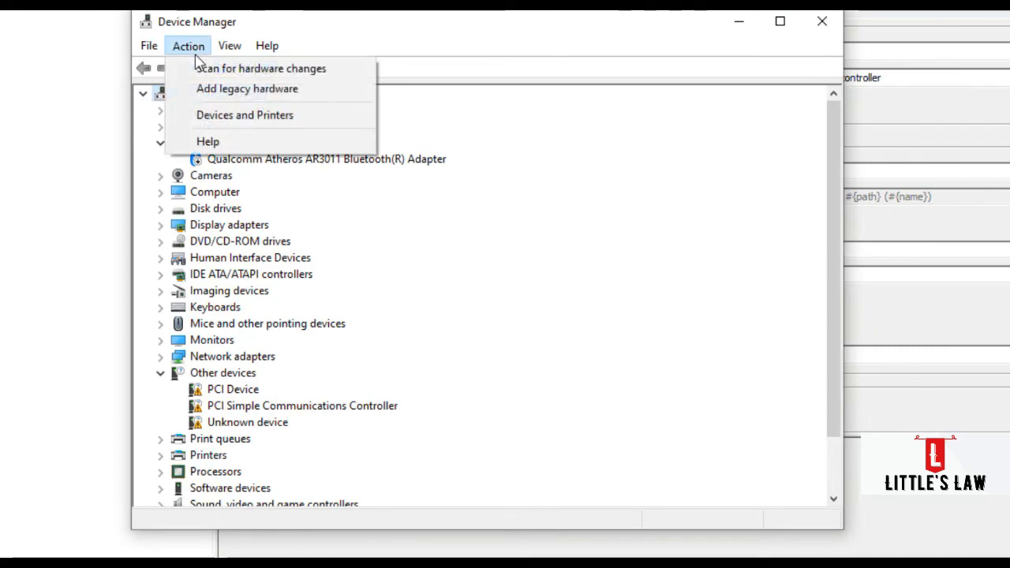
pyautogui.click(214, 95)
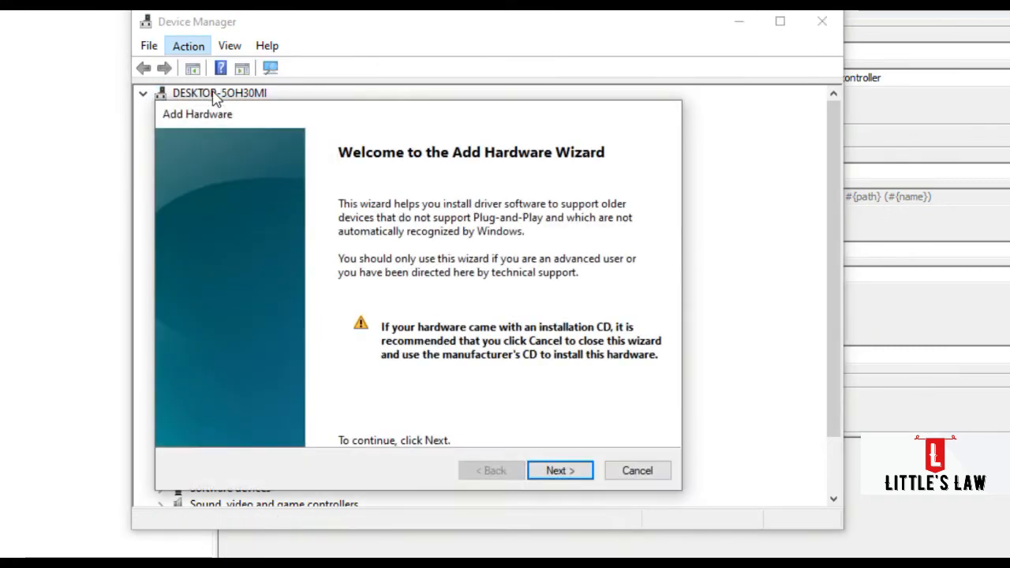
# - Run the wizard's automatic hardware search and continue to the manual choice of hardware type
pyautogui.click(561, 472)
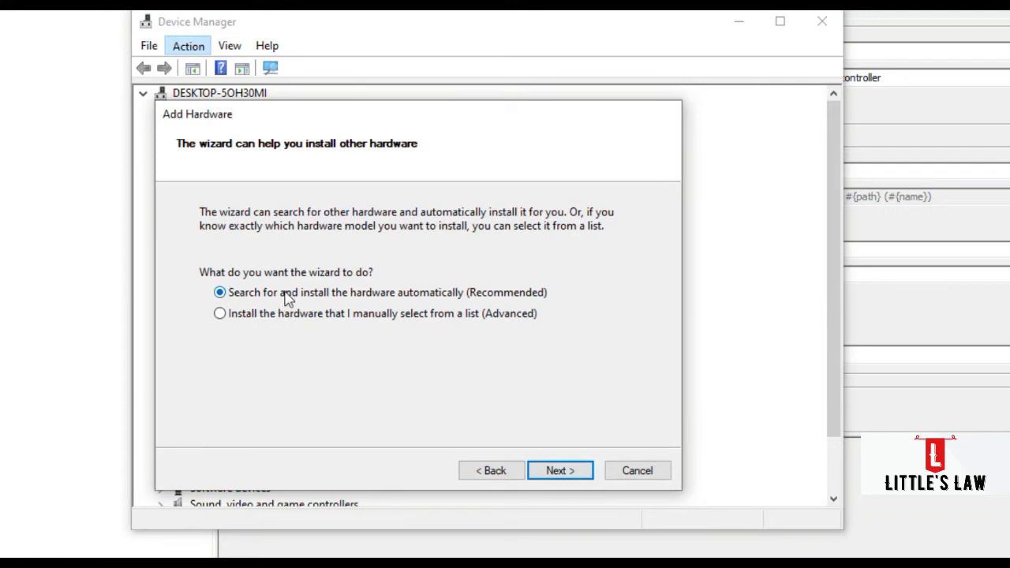
pyautogui.click(562, 473)
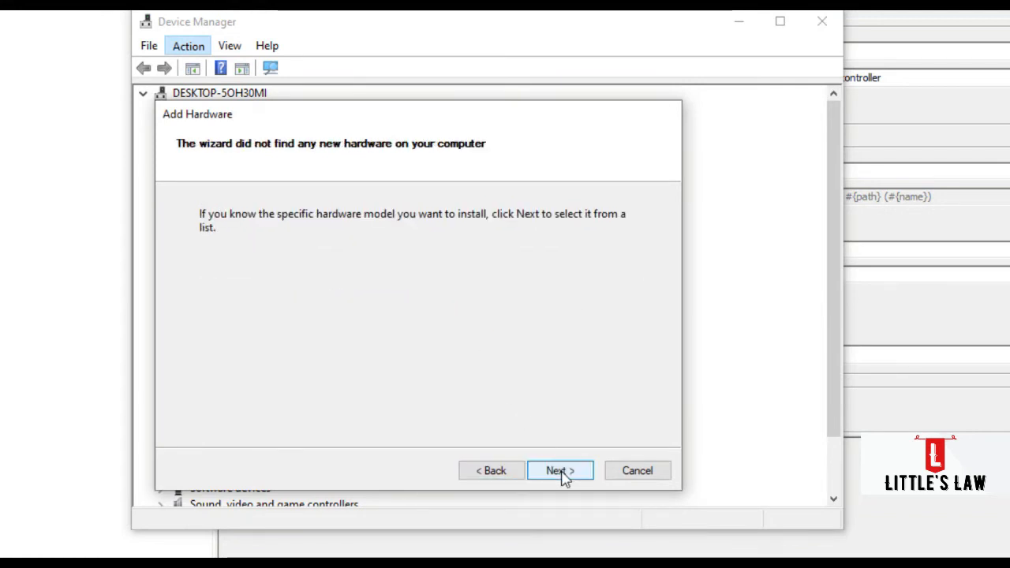
pyautogui.click(562, 474)
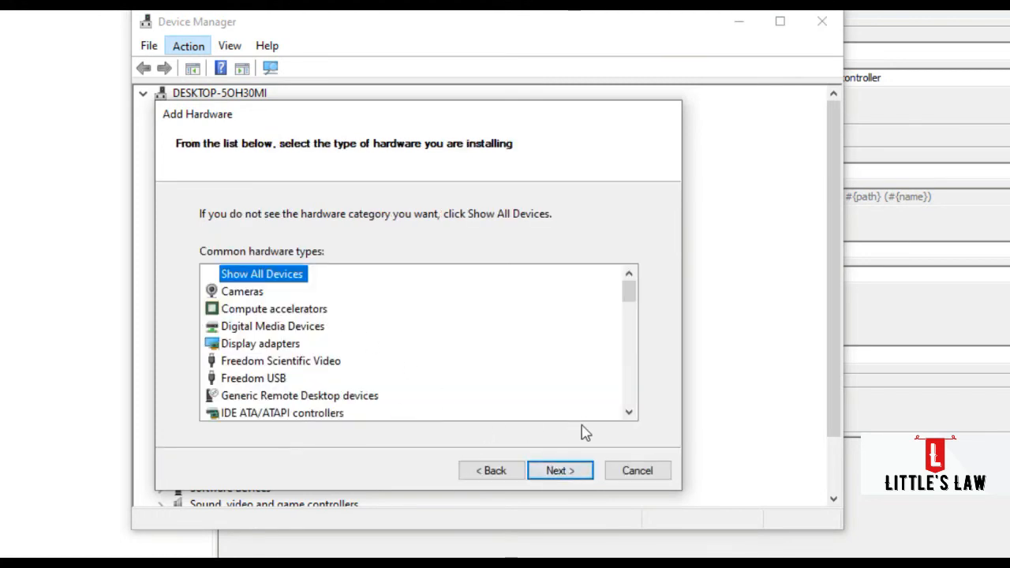
# - Choose Network adapters as the hardware type to install and continue to the device selection
pyautogui.click(629, 412)
pyautogui.click(629, 411)
pyautogui.click(629, 411)
pyautogui.click(629, 412)
pyautogui.click(629, 412)
pyautogui.click(629, 412)
pyautogui.click(629, 412)
pyautogui.click(629, 412)
pyautogui.click(629, 412)
pyautogui.click(629, 412)
pyautogui.click(629, 412)
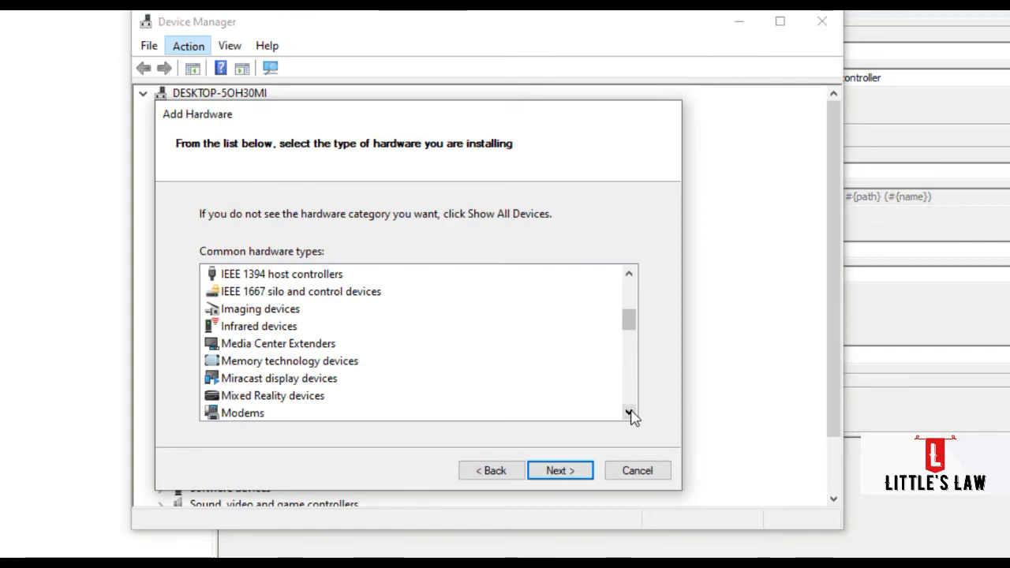
pyautogui.click(629, 412)
pyautogui.click(629, 412)
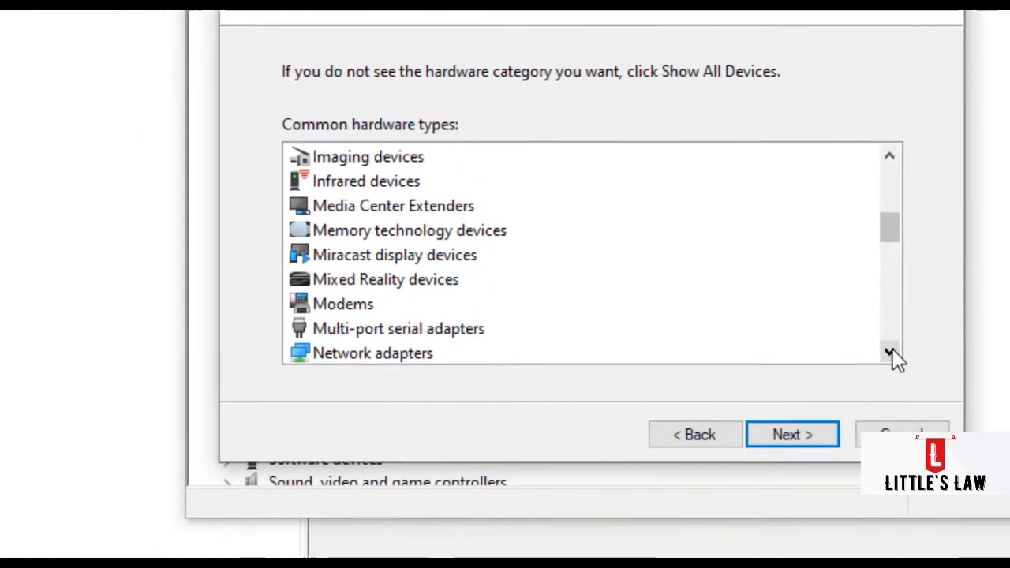
pyautogui.click(905, 350)
pyautogui.click(905, 350)
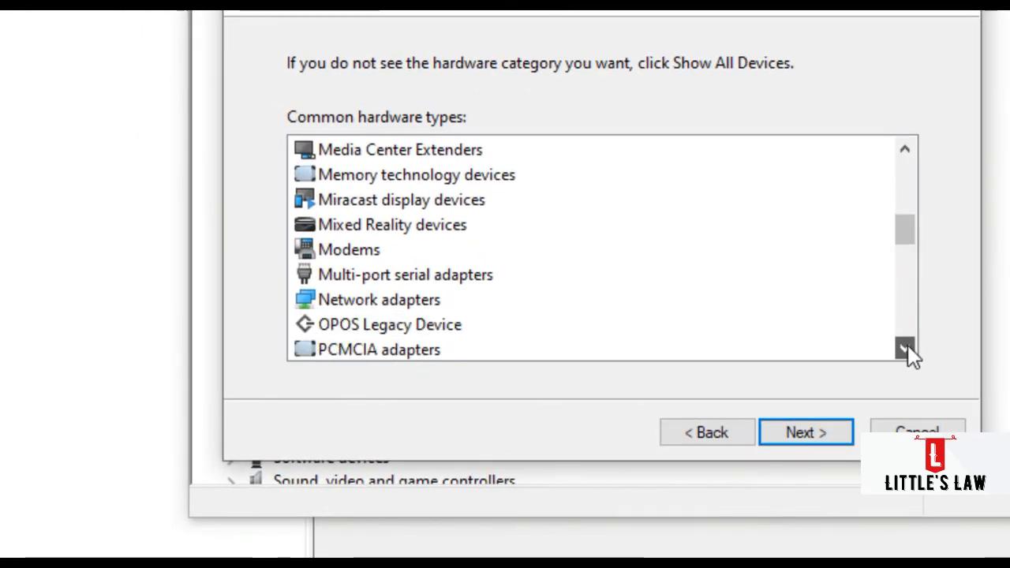
pyautogui.click(906, 350)
pyautogui.click(905, 350)
pyautogui.click(905, 350)
pyautogui.click(906, 349)
pyautogui.click(905, 350)
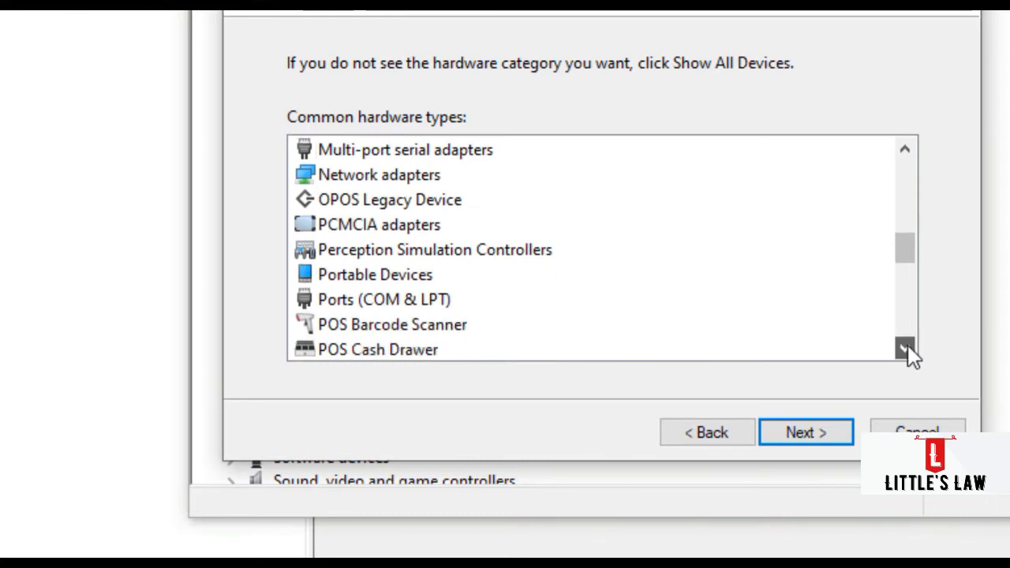
pyautogui.click(905, 350)
pyautogui.click(905, 350)
pyautogui.moveTo(910, 270); pyautogui.dragTo(906, 236)
pyautogui.click(383, 300)
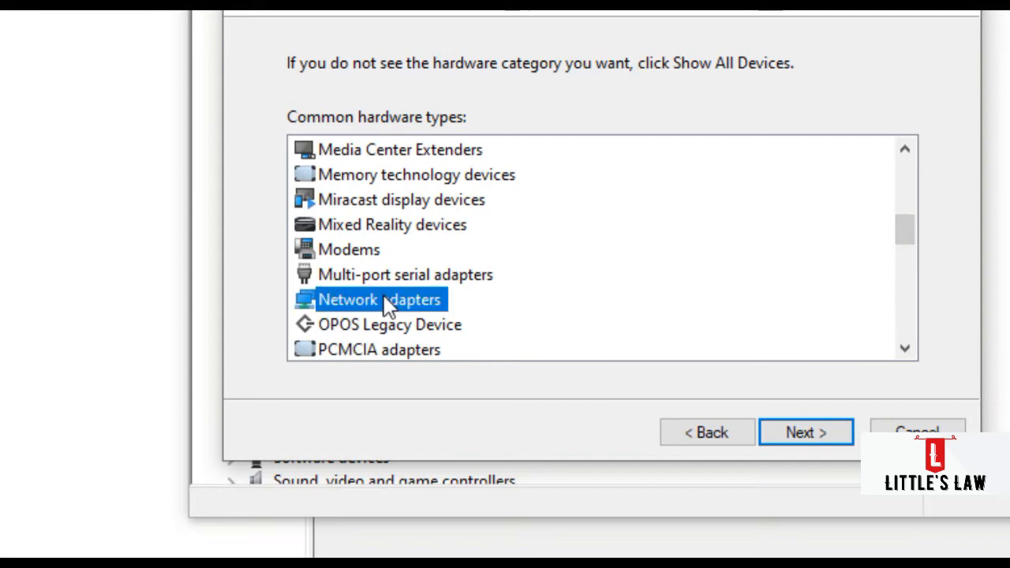
pyautogui.click(818, 435)
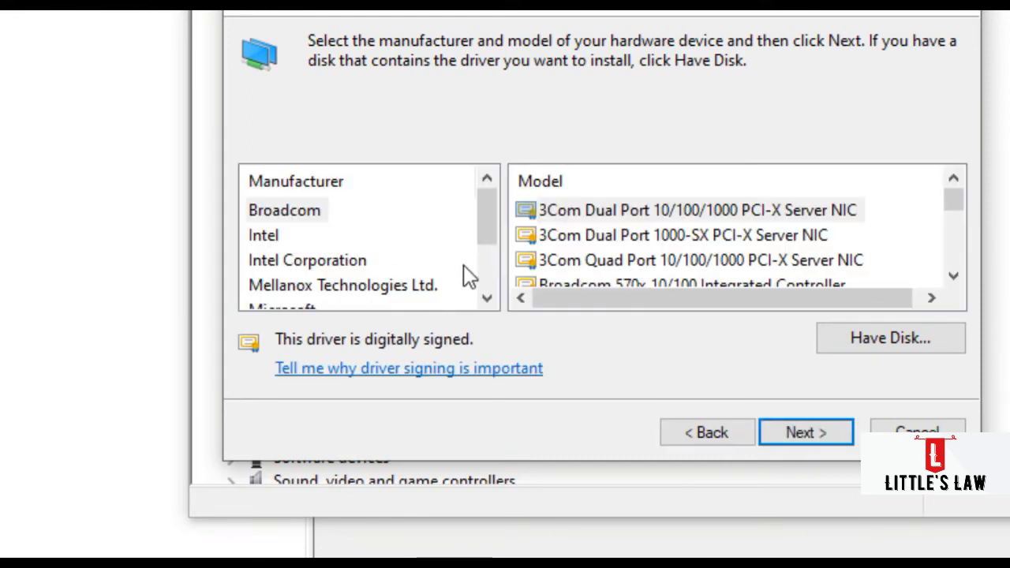
# - Select Microsoft as the manufacturer and Microsoft KM-TEST Loopback Adapter as the model
pyautogui.click(487, 299)
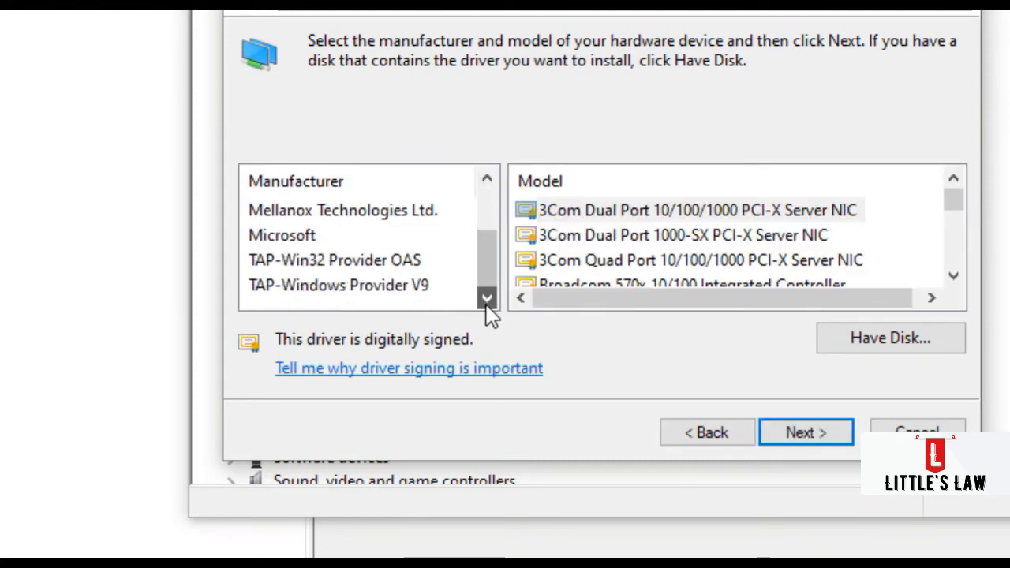
pyautogui.click(278, 237)
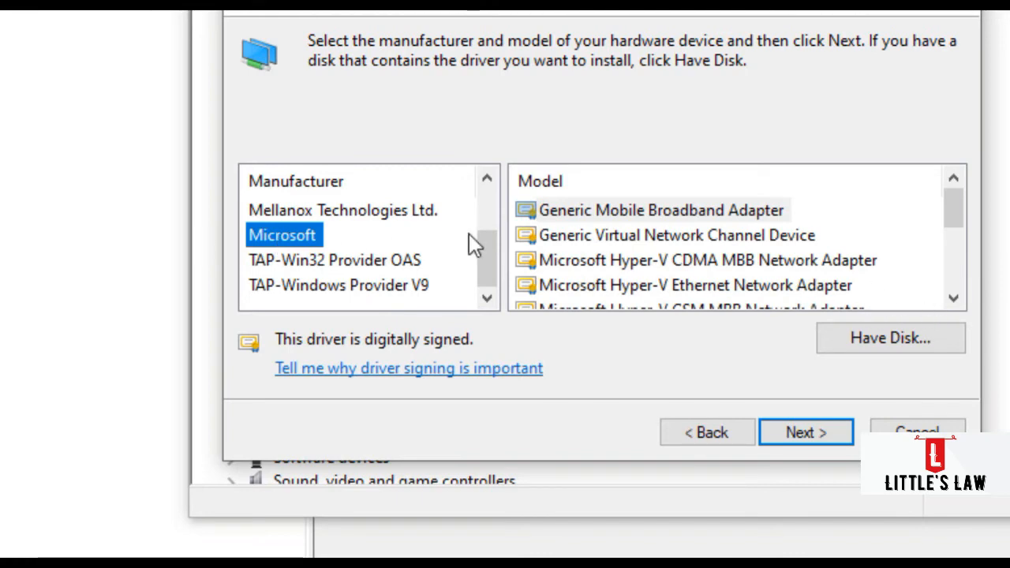
pyautogui.click(954, 297)
pyautogui.click(954, 298)
pyautogui.click(954, 298)
pyautogui.click(954, 298)
pyautogui.click(954, 298)
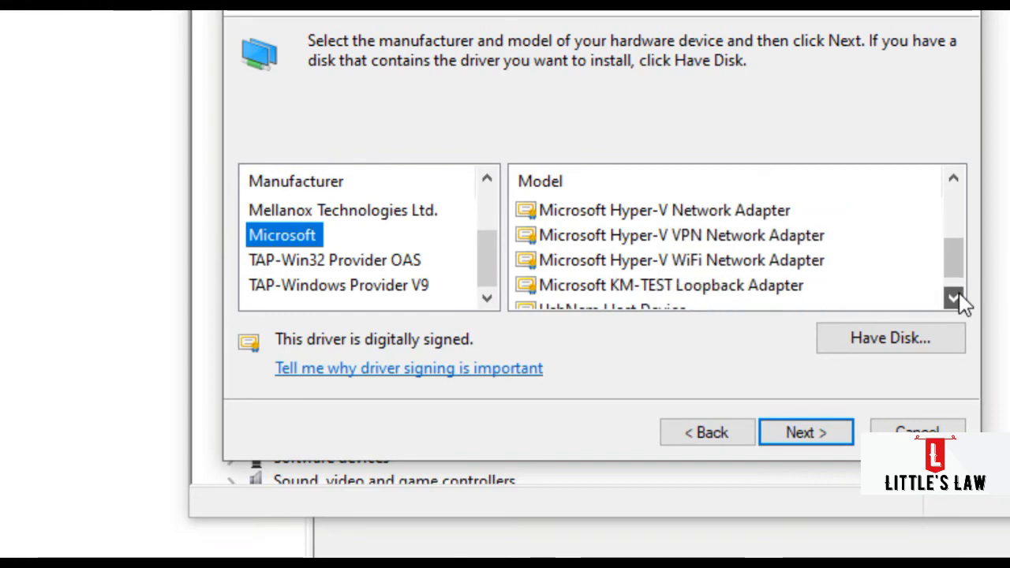
pyautogui.click(955, 298)
pyautogui.click(722, 267)
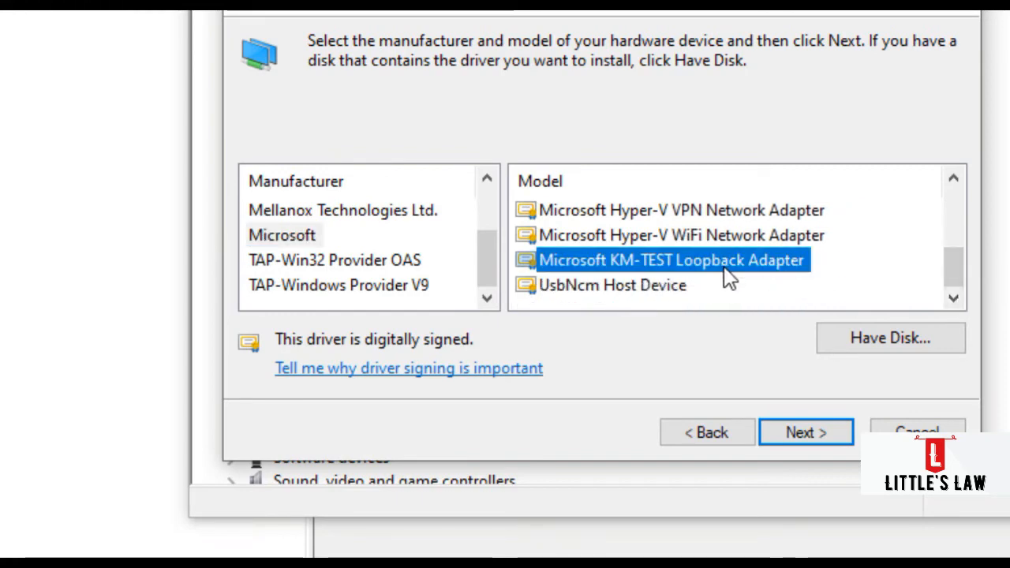
# - Install the selected loopback adapter, finish the hardware wizard and leave Device Manager
pyautogui.click(805, 438)
pyautogui.click(806, 436)
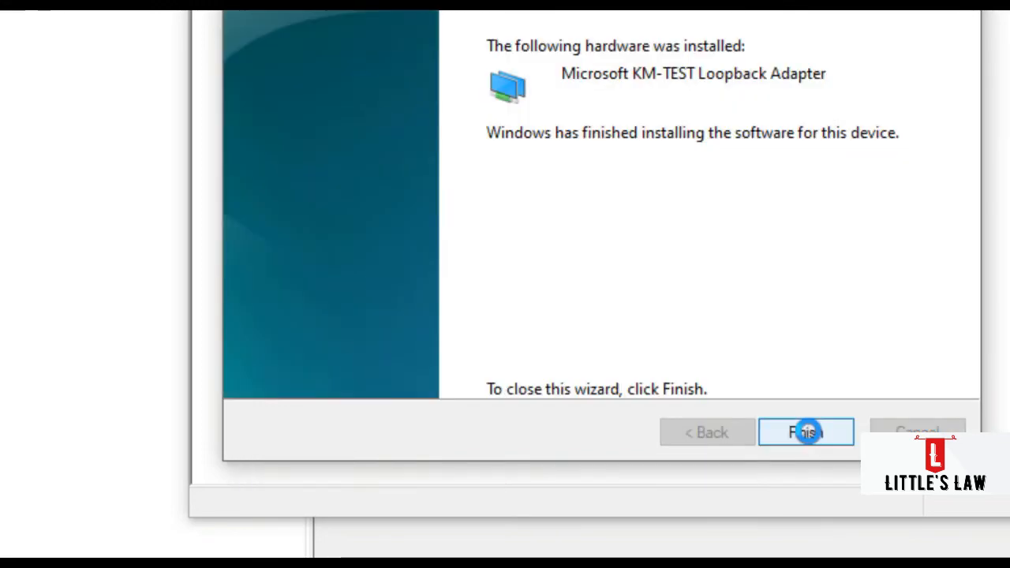
pyautogui.click(813, 440)
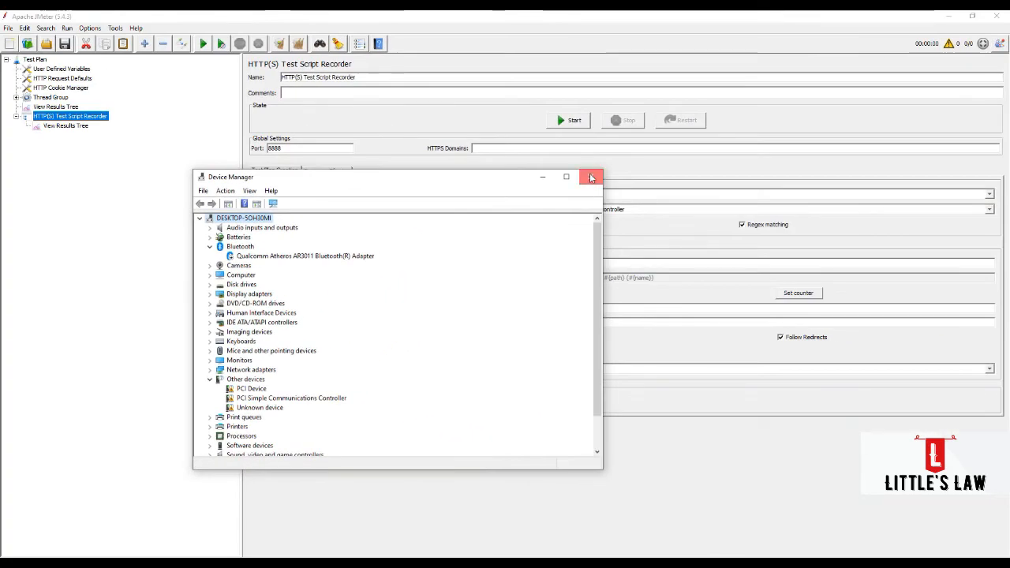
pyautogui.click(591, 177)
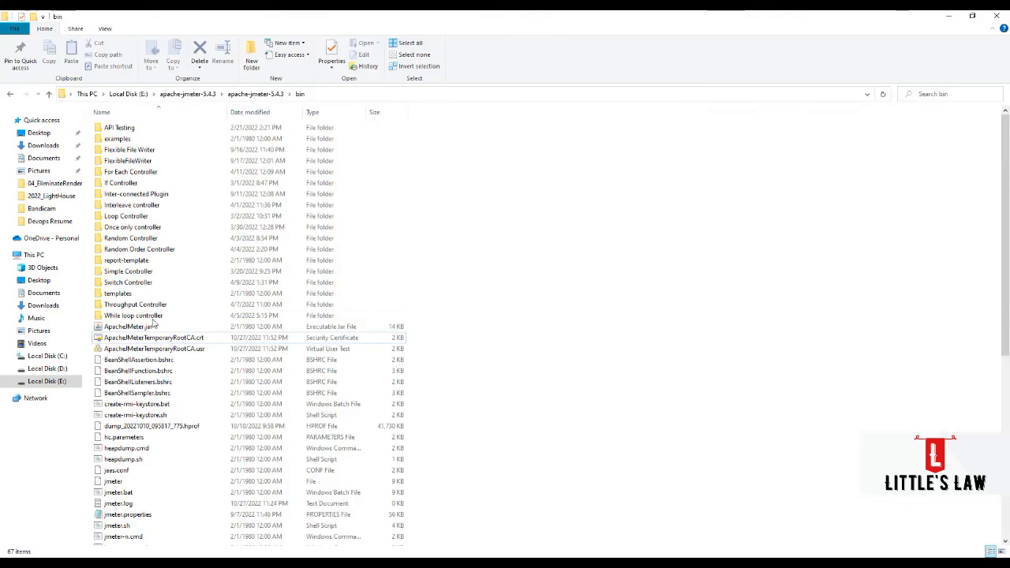
# - Select ApacheJMeterTemporaryRootCA.crt in JMeter's bin folder, and find and open certmgr.msc through Windows search in a maximized window
pyautogui.click(157, 337)
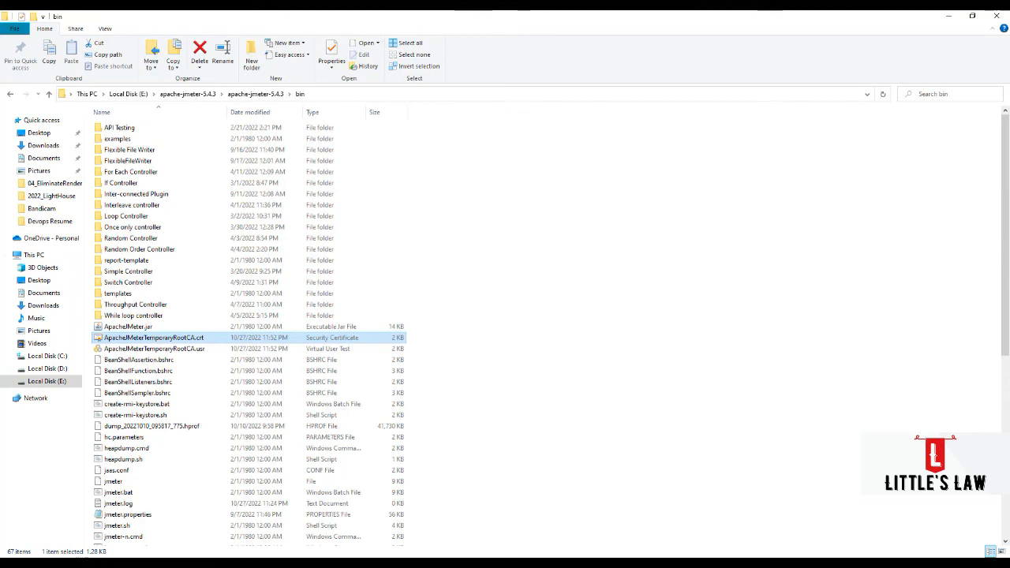
pyautogui.press('super')
pyautogui.write('certm')
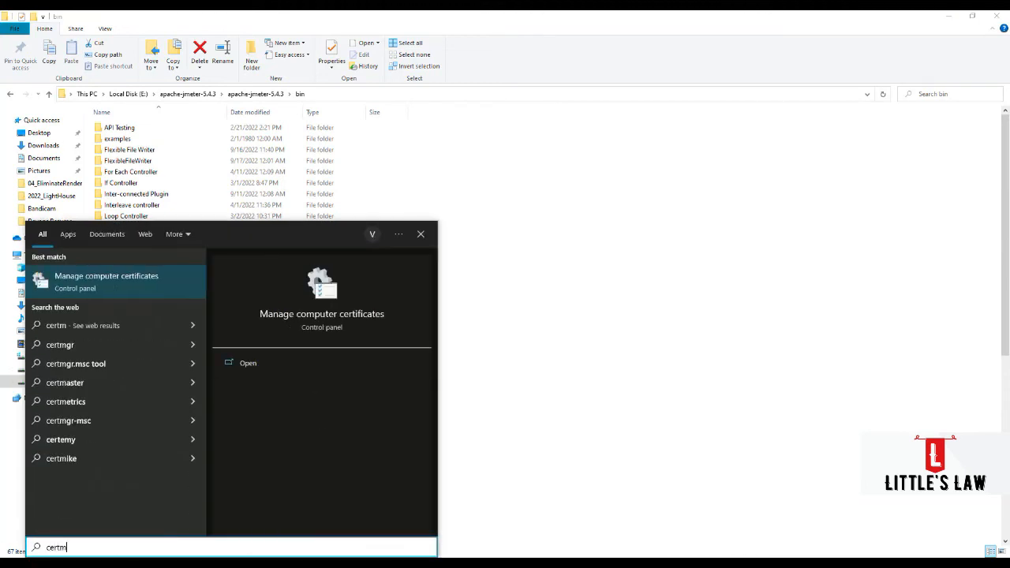
pyautogui.write('gr')
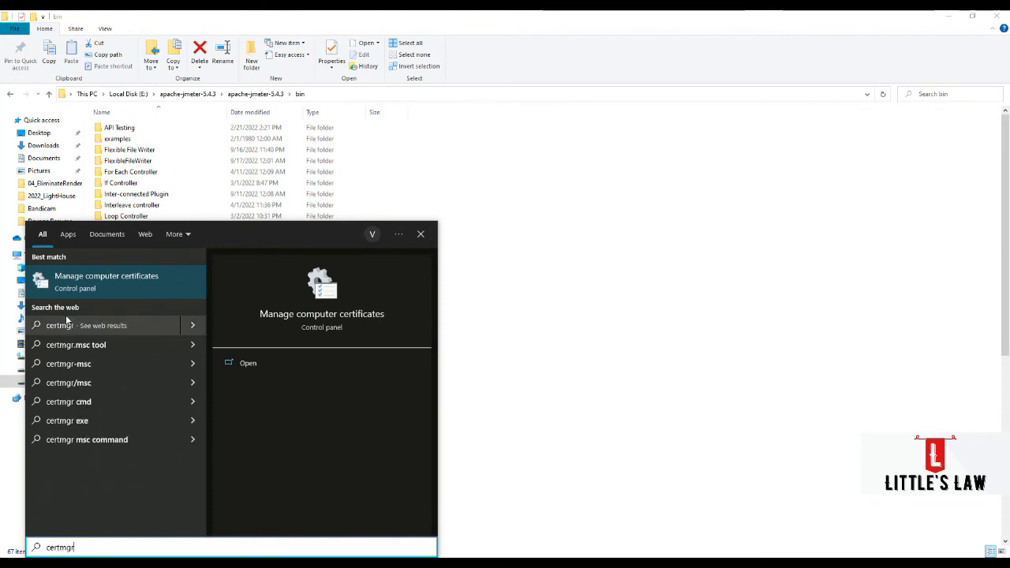
pyautogui.write('.msc')
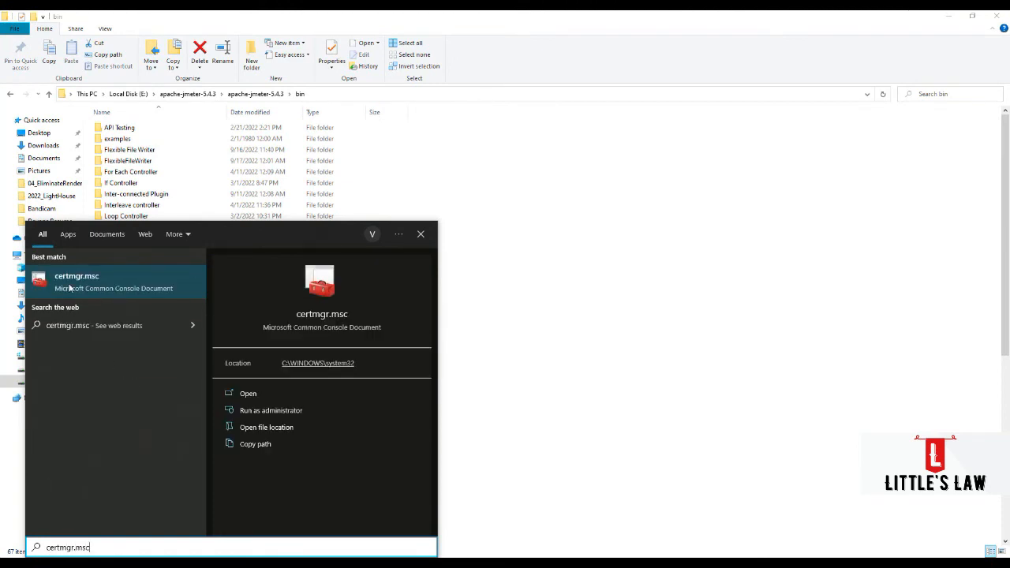
pyautogui.click(87, 294)
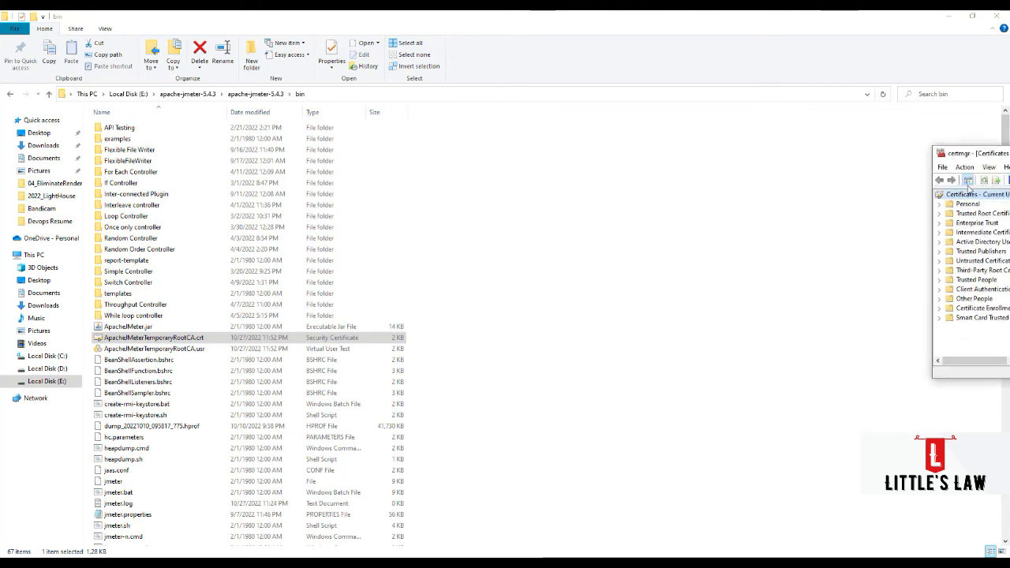
pyautogui.doubleClick(476, 200)
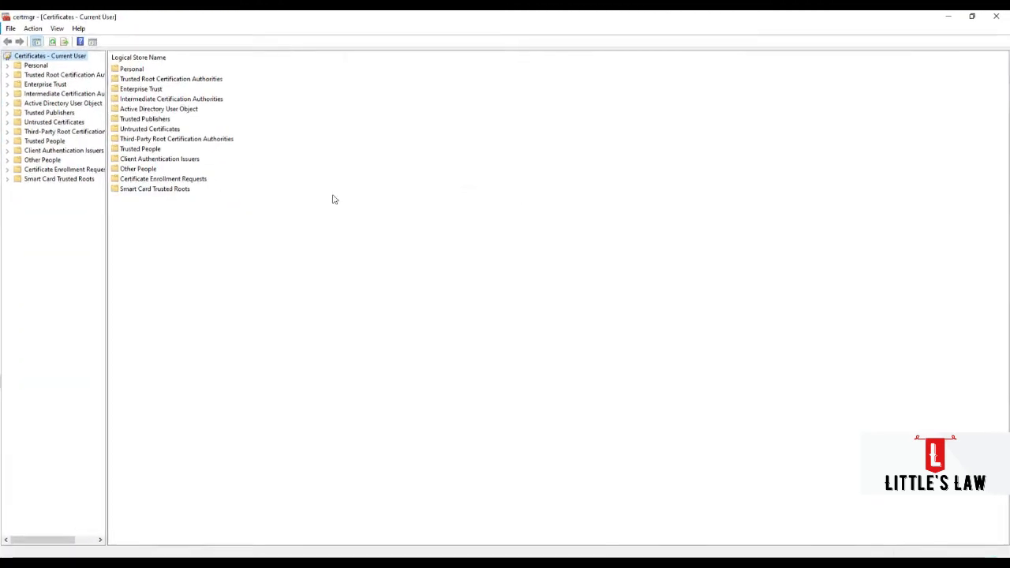
# - Open the Certificates folder under Trusted Root Certification Authorities and widen the Issued To column
pyautogui.click(6, 74)
pyautogui.click(43, 84)
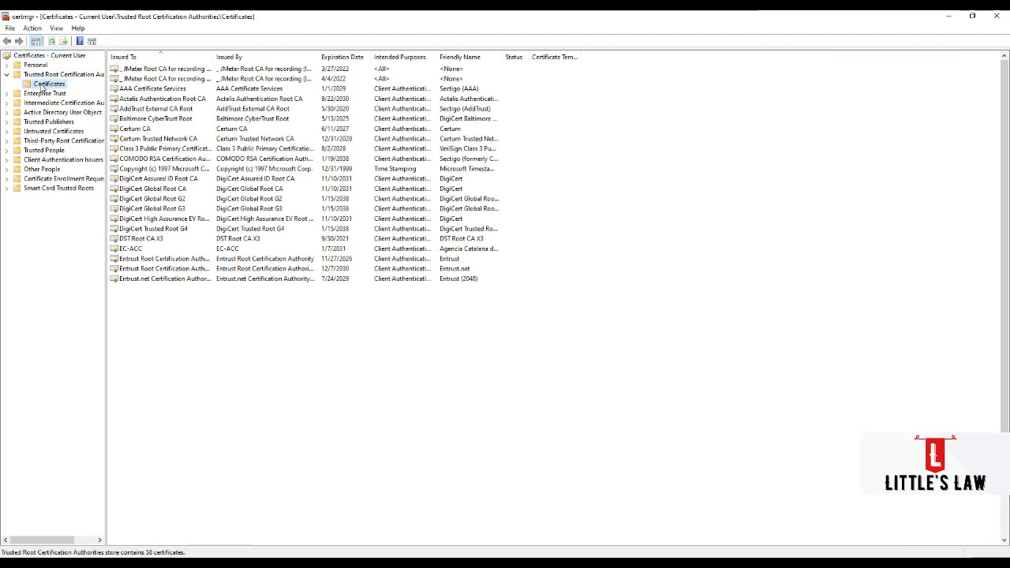
pyautogui.rightClick(41, 85)
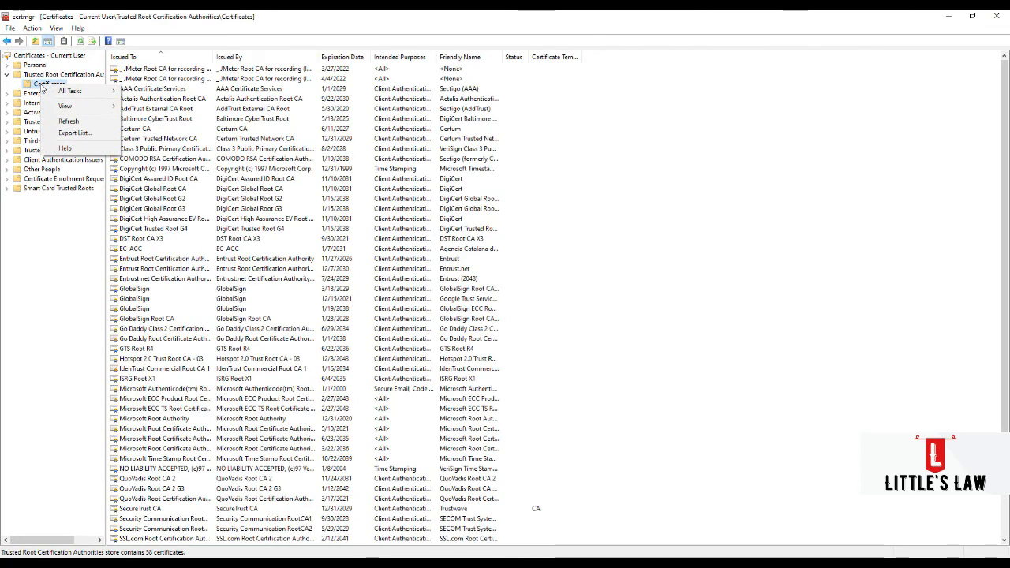
pyautogui.click(36, 86)
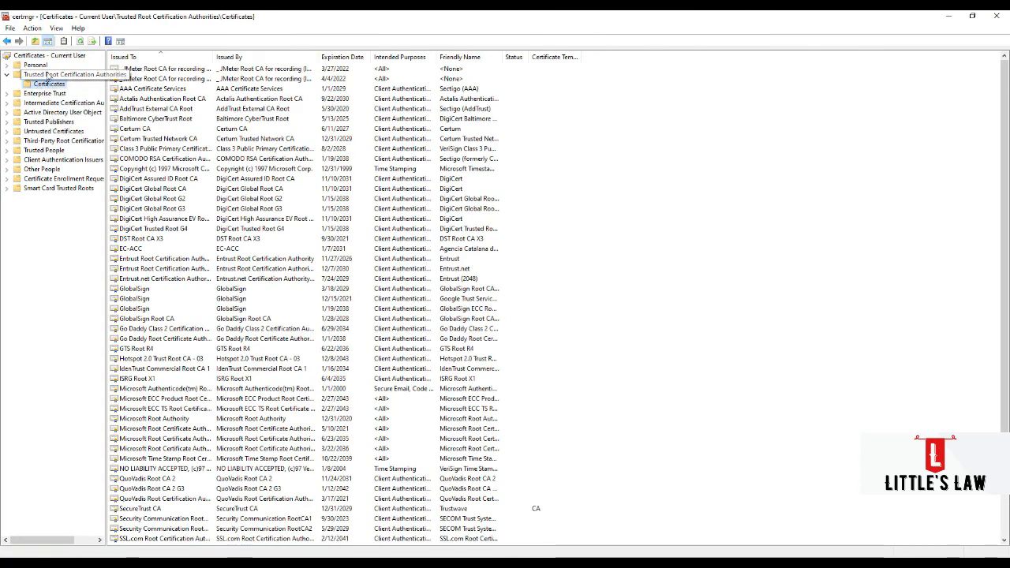
pyautogui.click(47, 74)
pyautogui.rightClick(47, 74)
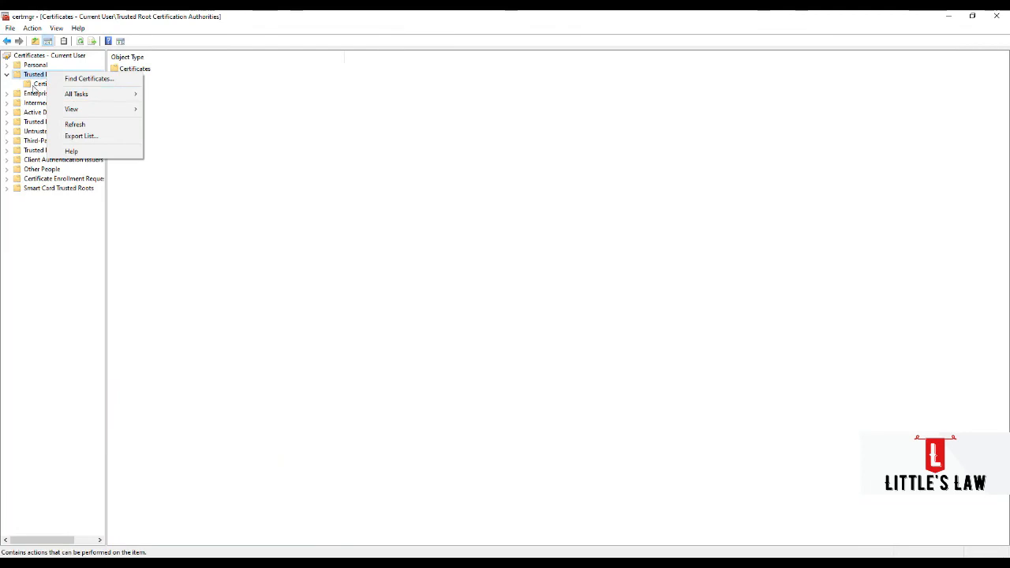
pyautogui.click(41, 83)
pyautogui.click(196, 69)
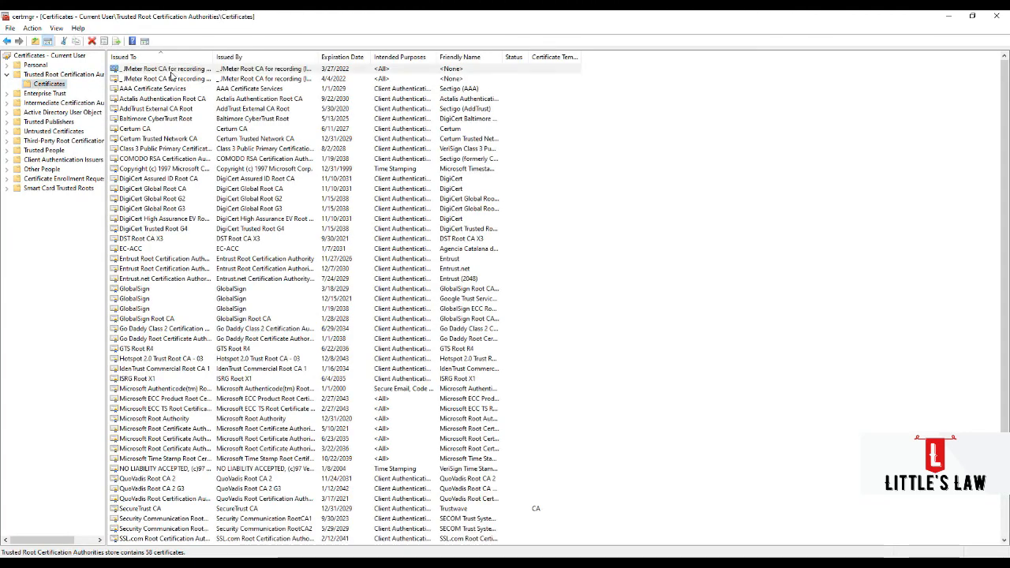
pyautogui.moveTo(212, 56); pyautogui.dragTo(282, 59)
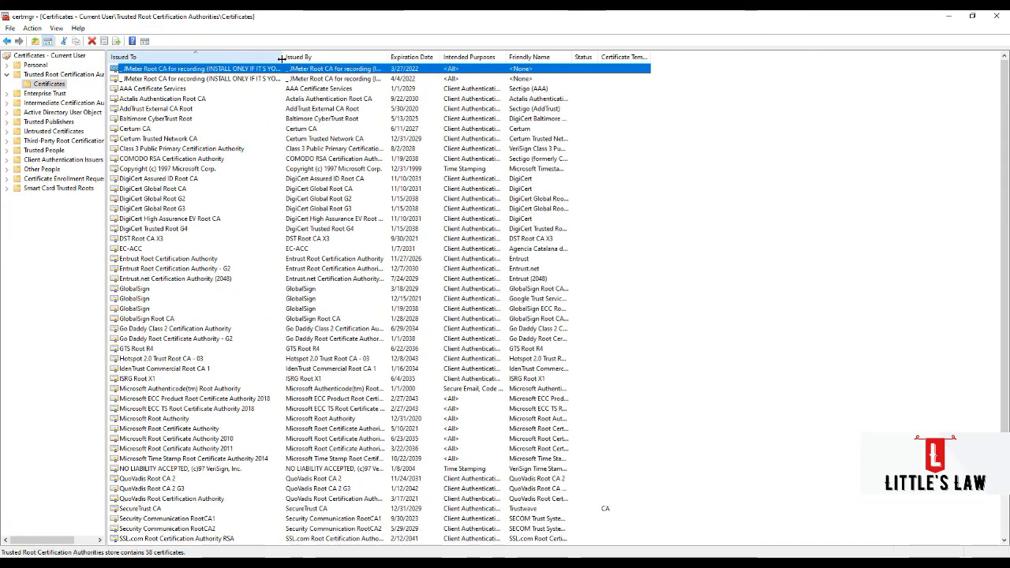
# - Start a certificate import into the Trusted Root Certification Authorities certificates and proceed to the choice of file
pyautogui.rightClick(620, 179)
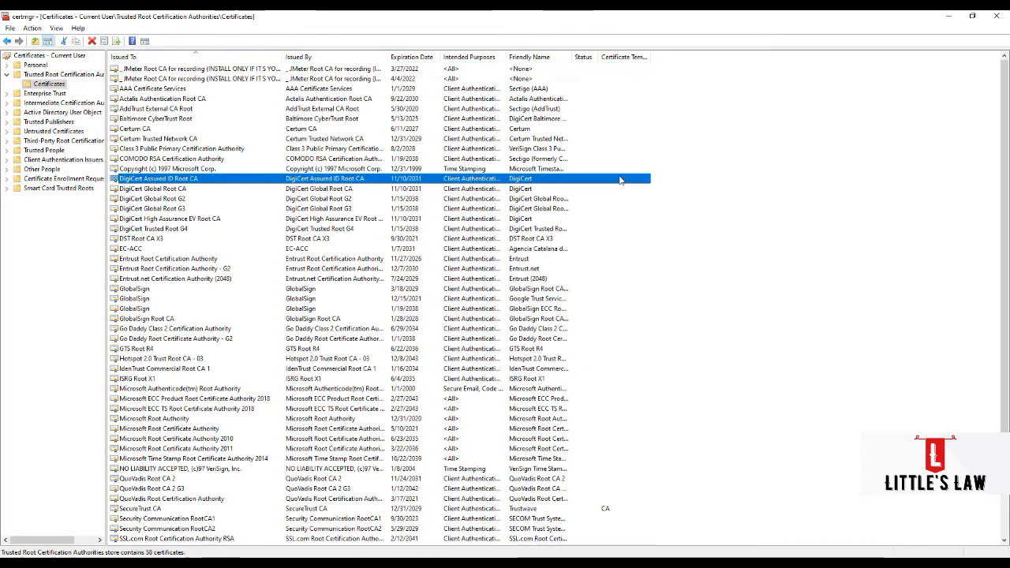
pyautogui.click(698, 346)
pyautogui.rightClick(698, 346)
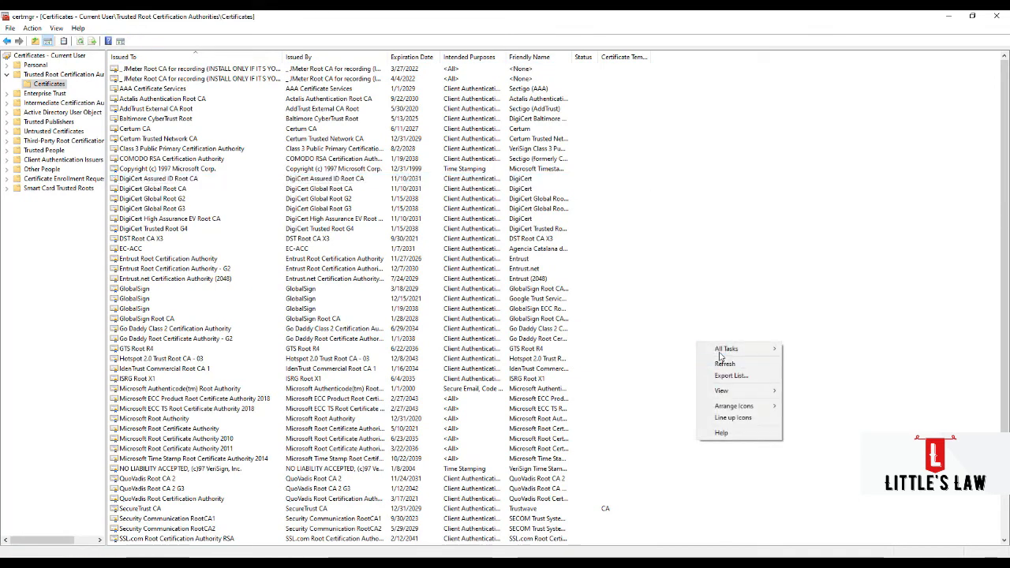
pyautogui.moveTo(721, 351)
pyautogui.click(806, 349)
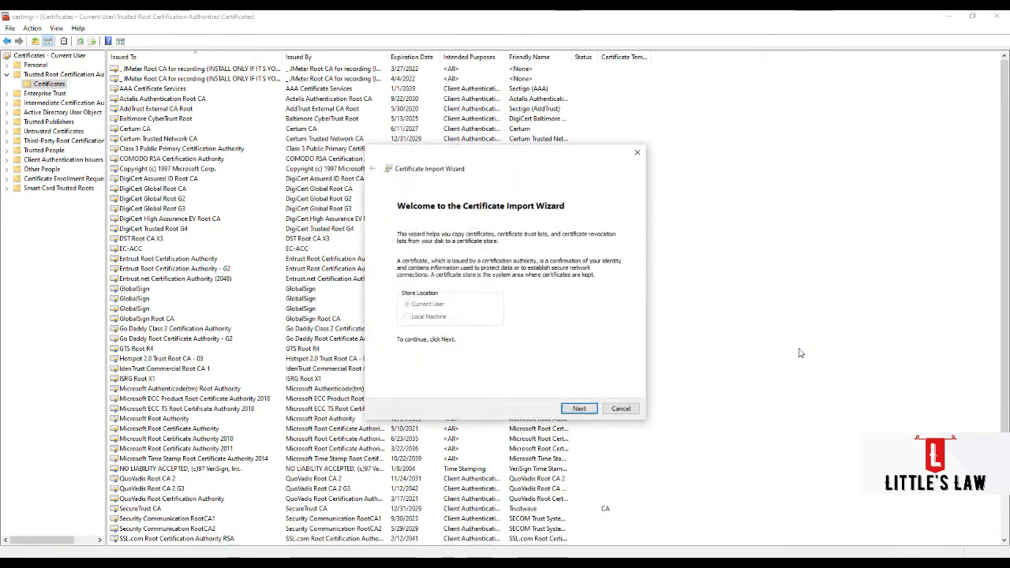
pyautogui.click(582, 408)
pyautogui.click(605, 252)
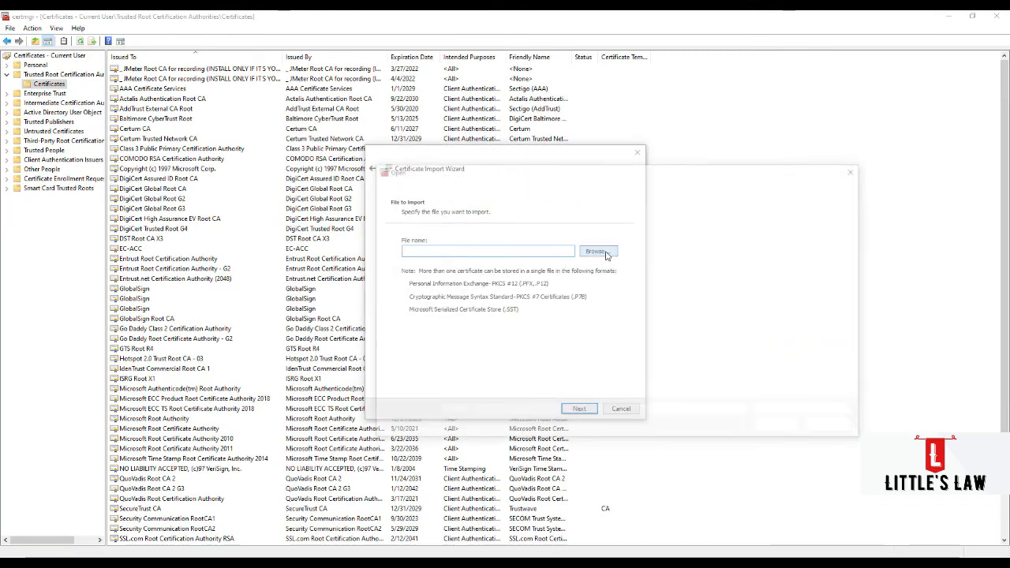
pyautogui.click(835, 430)
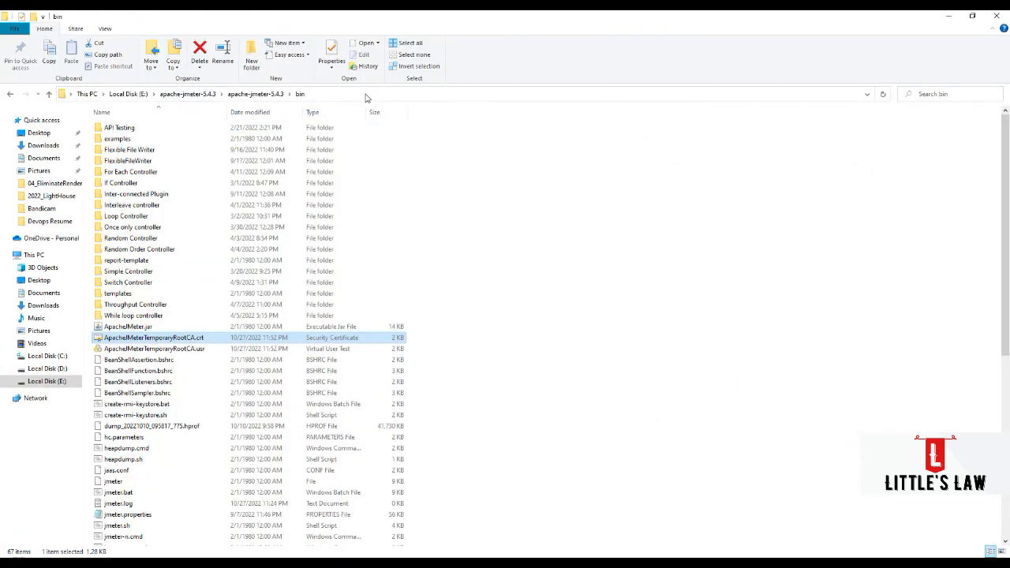
# - Copy the path E:\apache-jmeter-5.4.3\apache-jmeter-5.4.3\bin from File Explorer and go to that folder in the import's file browser
pyautogui.click(366, 97)
pyautogui.hotkey('ctrl', 'c')
pyautogui.click(950, 16)
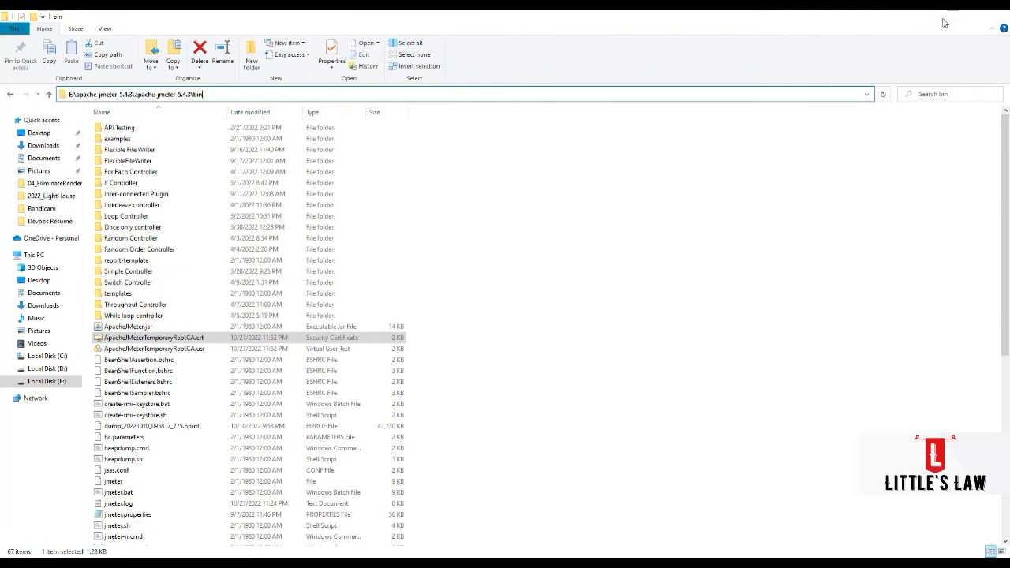
pyautogui.click(594, 190)
pyautogui.click(503, 411)
pyautogui.hotkey('ctrl', 'v')
pyautogui.press('Return')
# - Choose ApacheJMeterTemporaryRootCA.crt from the bin folder as the file to import
pyautogui.click(501, 337)
pyautogui.scroll(-2, 502, 337)
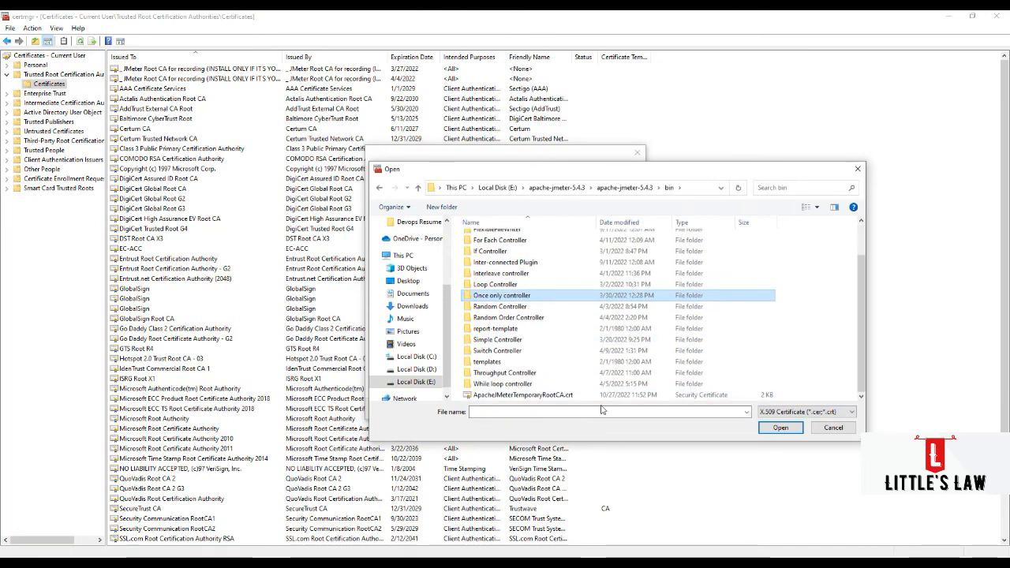
pyautogui.click(552, 395)
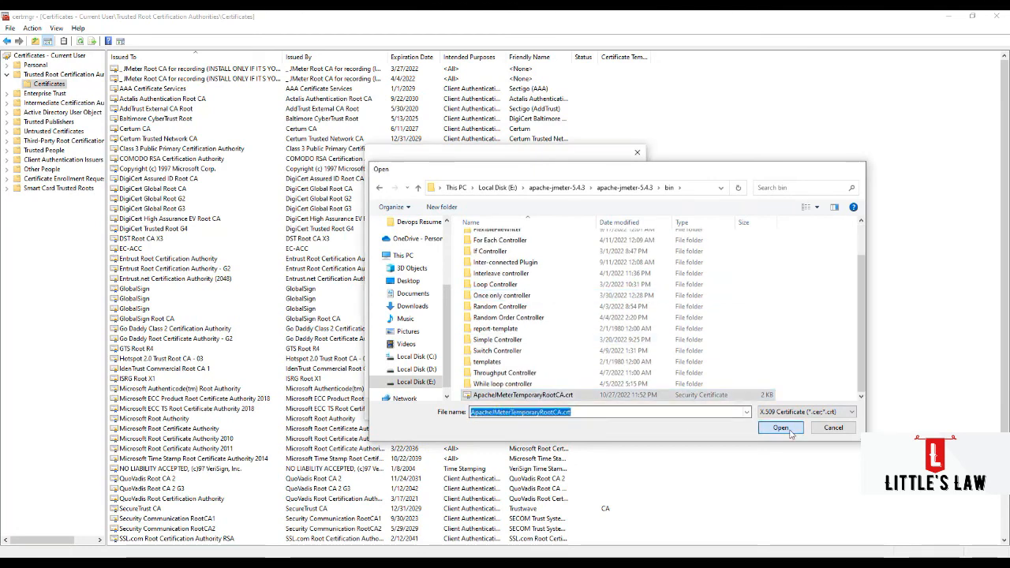
pyautogui.click(786, 430)
# - Keep Trusted Root Certification Authorities as the certificate store and finish the import wizard
pyautogui.click(582, 414)
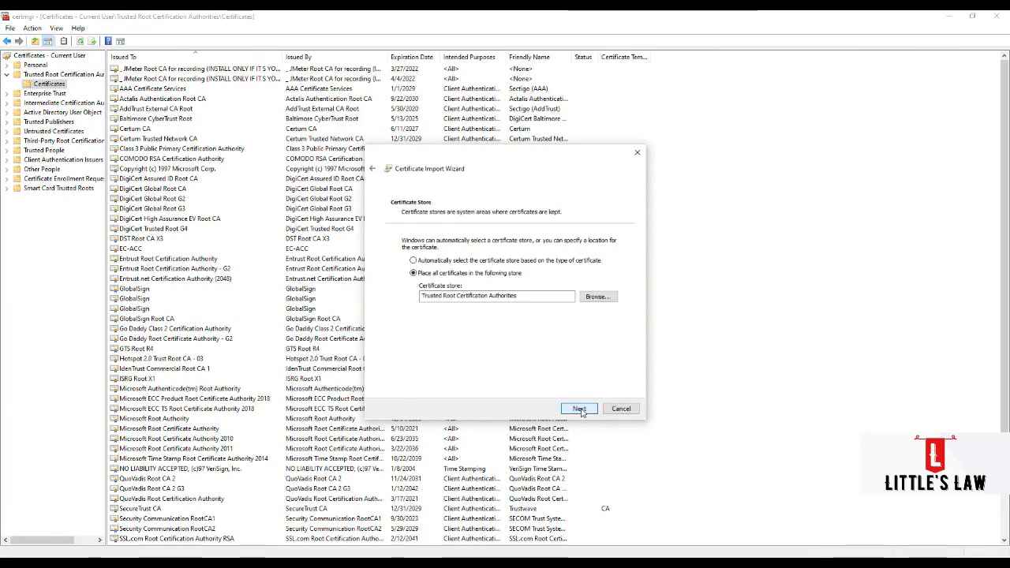
pyautogui.click(580, 411)
pyautogui.click(581, 410)
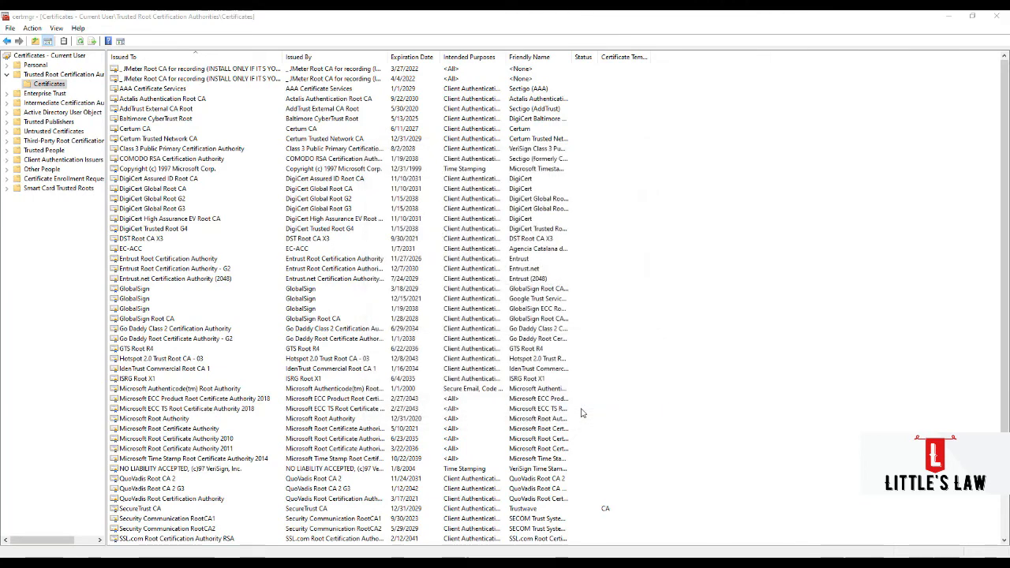
# - Confirm installing the JMeter root certificate, close the import notice and select the JMeter Root CA entry expiring 11/3/2022
pyautogui.click(545, 391)
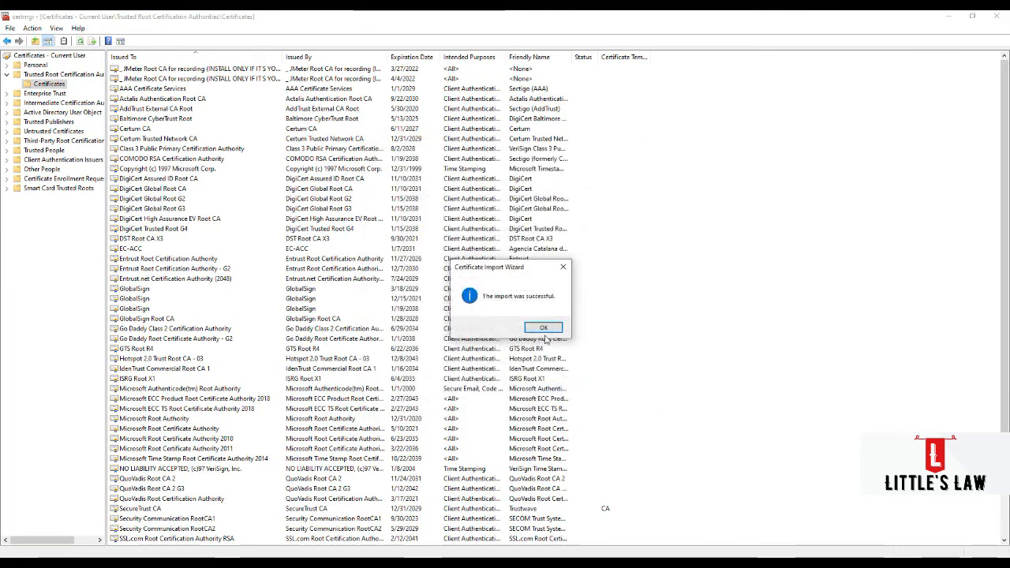
pyautogui.click(530, 328)
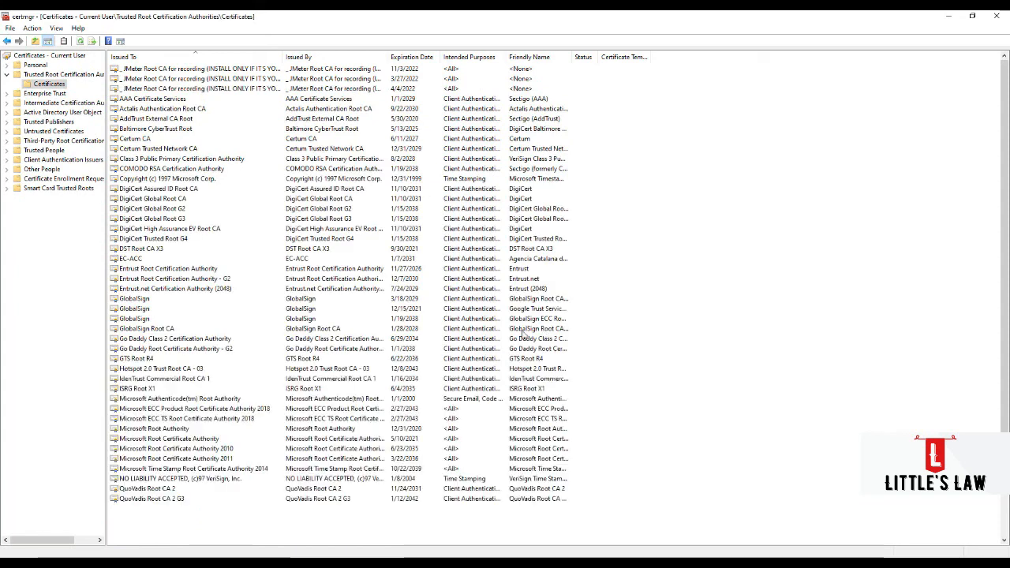
pyautogui.click(208, 70)
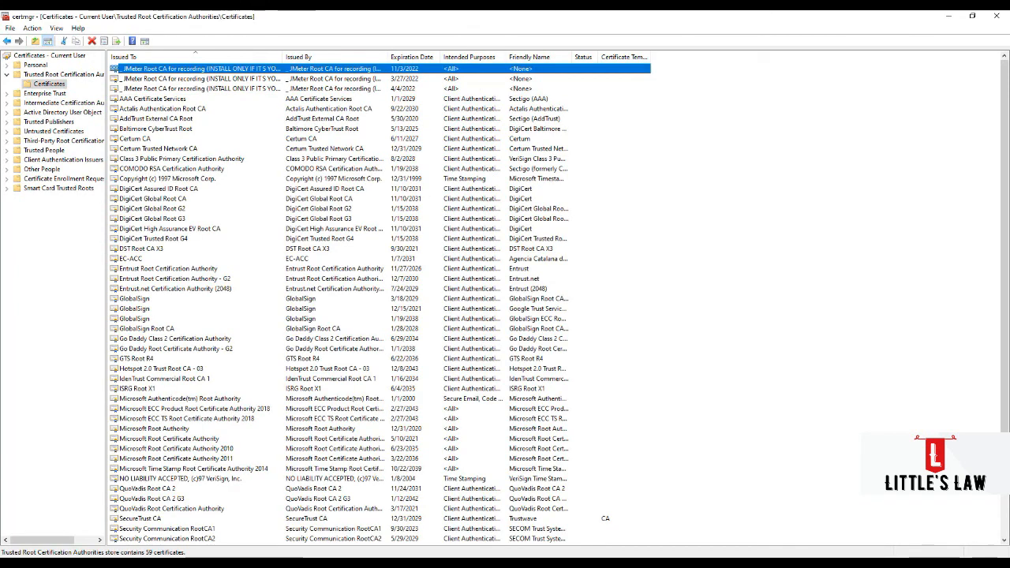
# - Search Windows for cmd and open Command Prompt with administrator rights
pyautogui.hotkey('alt', 'Tab')
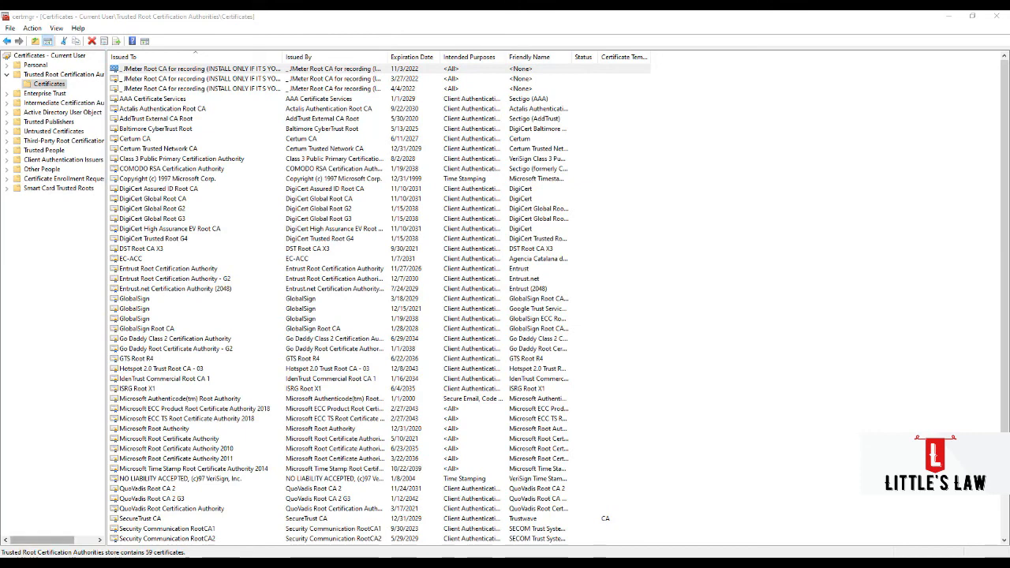
pyautogui.press('super')
pyautogui.write('cmd')
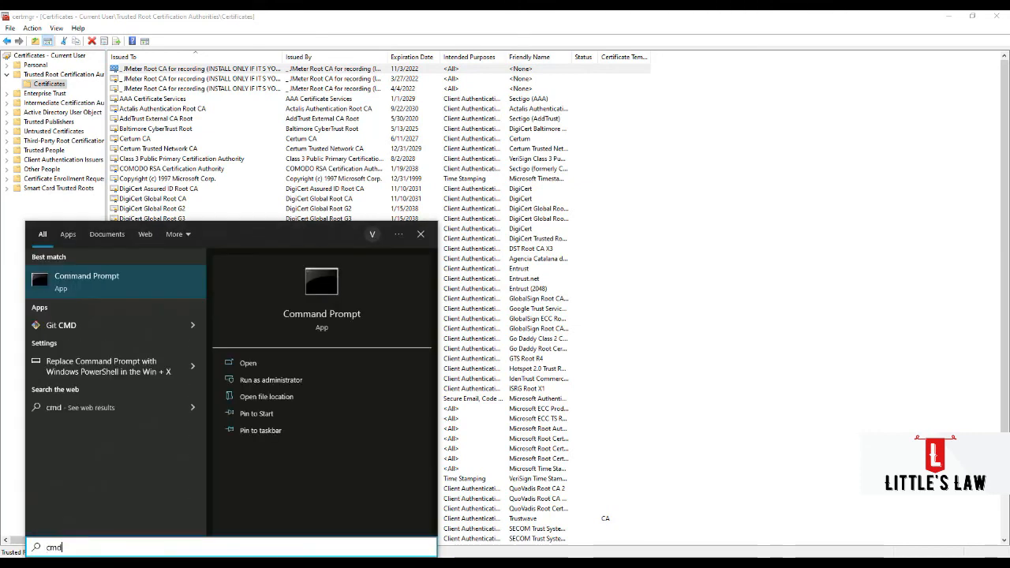
pyautogui.press('Return')
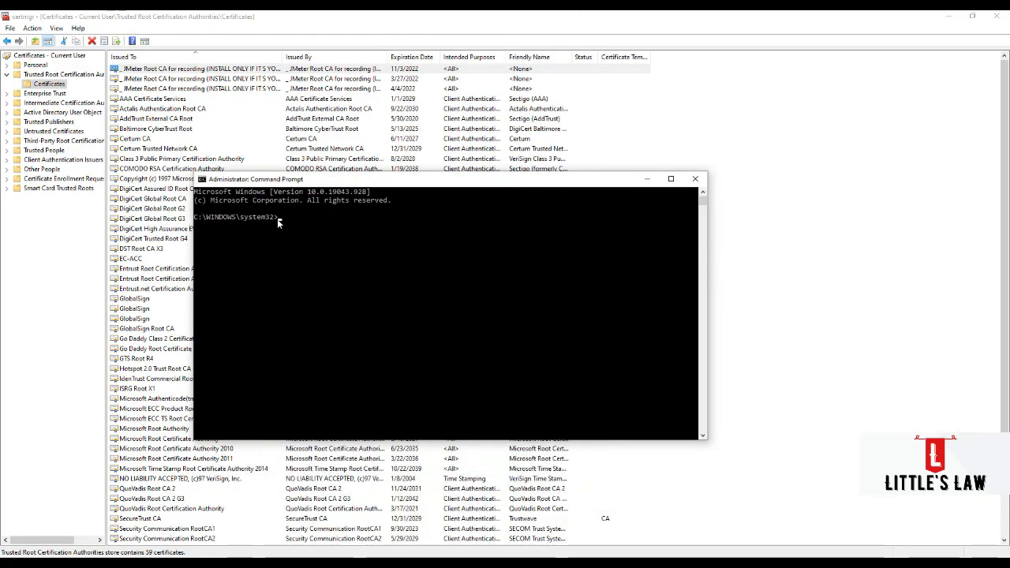
pyautogui.click(279, 222)
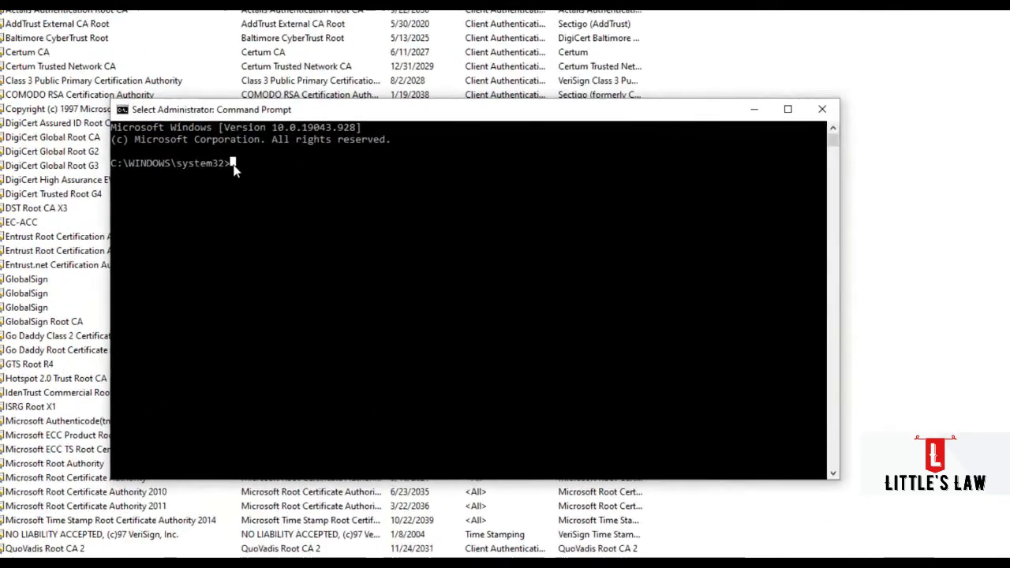
# - Write the command netsh winhttp set proxy localhost:8888 at the prompt to set the WinHTTP proxy
pyautogui.write('netsh')
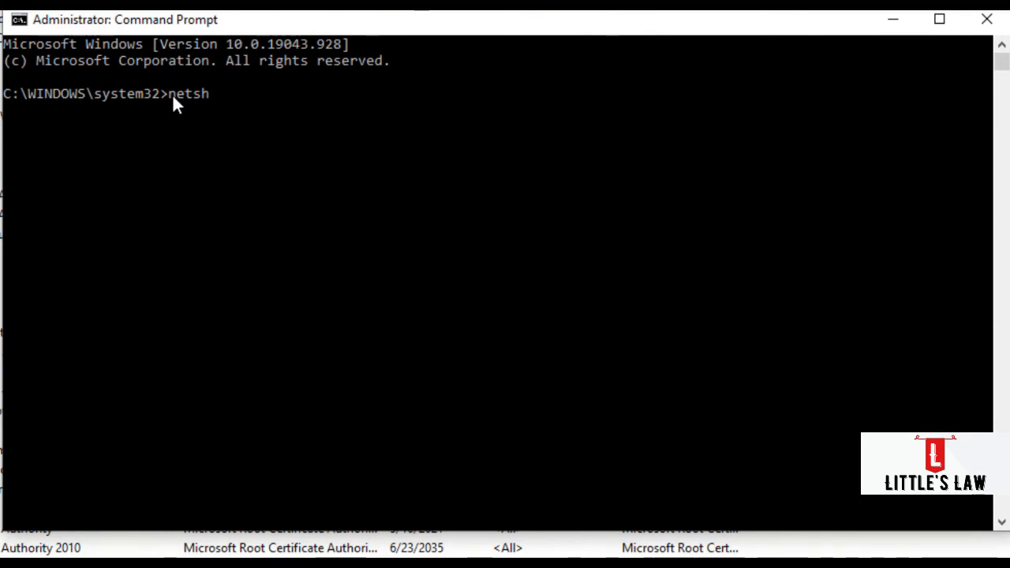
pyautogui.write(' winhttp')
pyautogui.press('BackSpace')
pyautogui.press('BackSpace')
pyautogui.write('ttp')
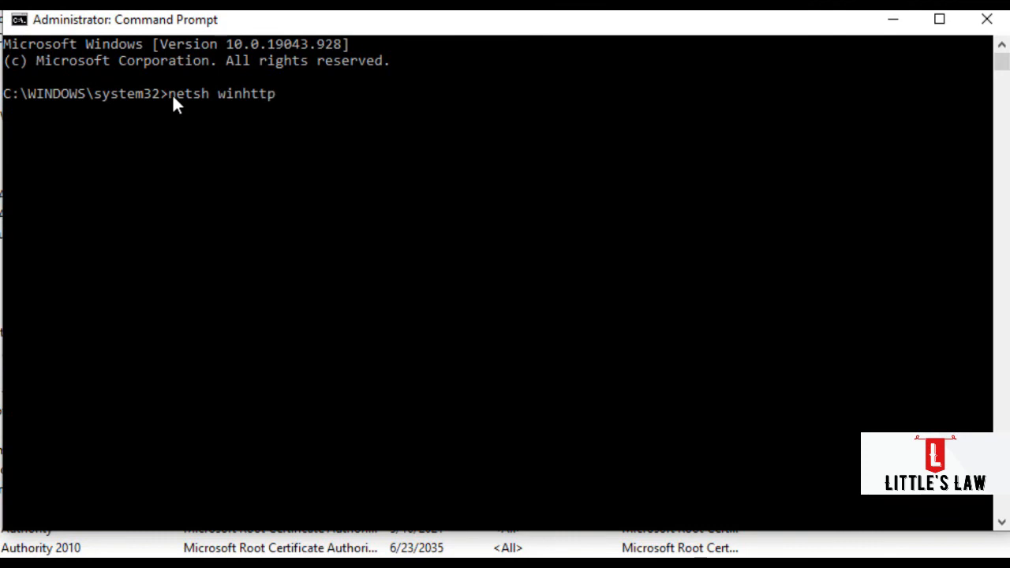
pyautogui.write(' set prox')
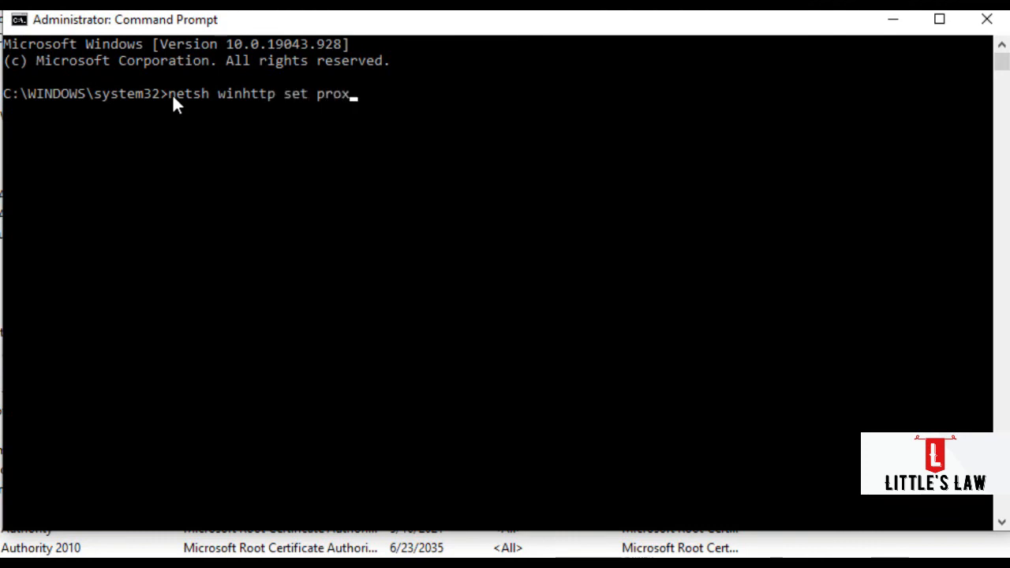
pyautogui.write('y localhos')
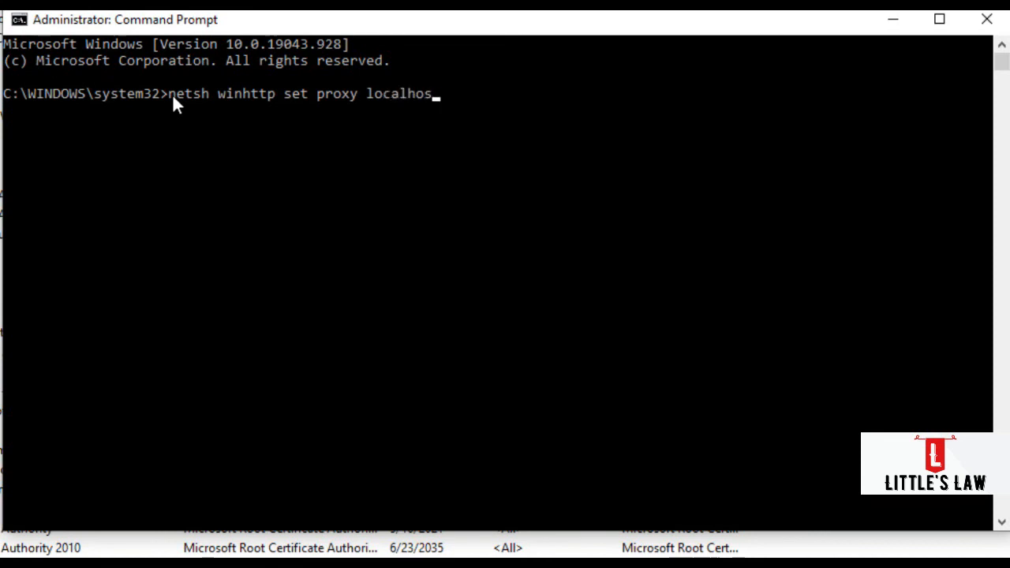
pyautogui.write('t:8888')
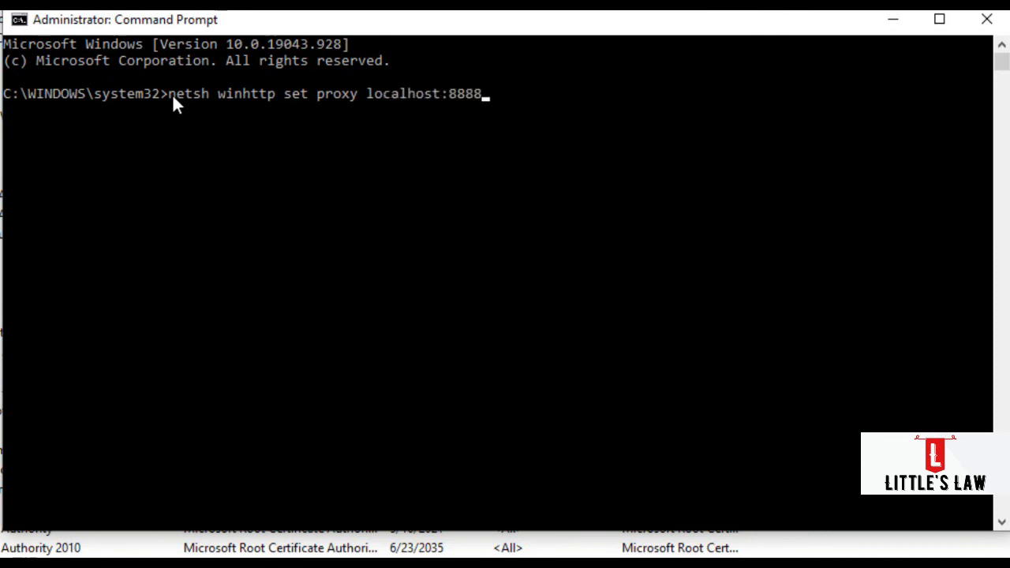